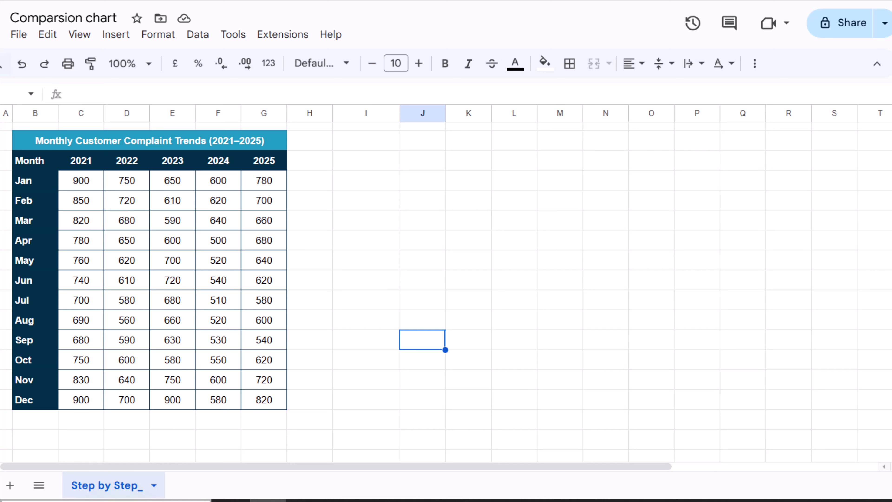
# Link cell L3 to B3 and fill the reference across and down through M15 to mirror the months and 2021 values
pyautogui.click(511, 161)
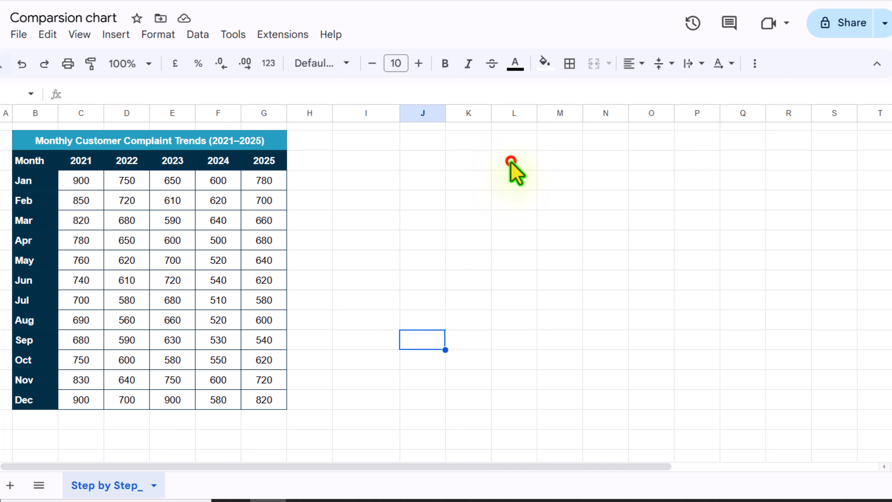
pyautogui.write('=')
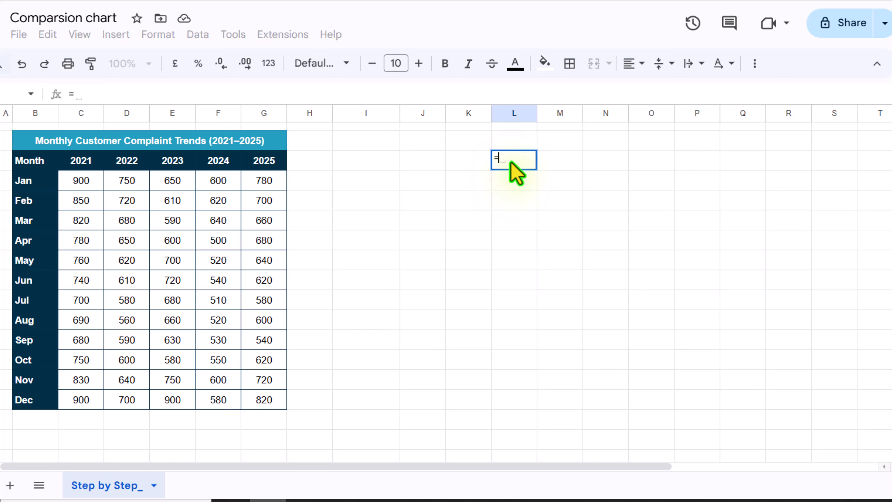
pyautogui.click(25, 161)
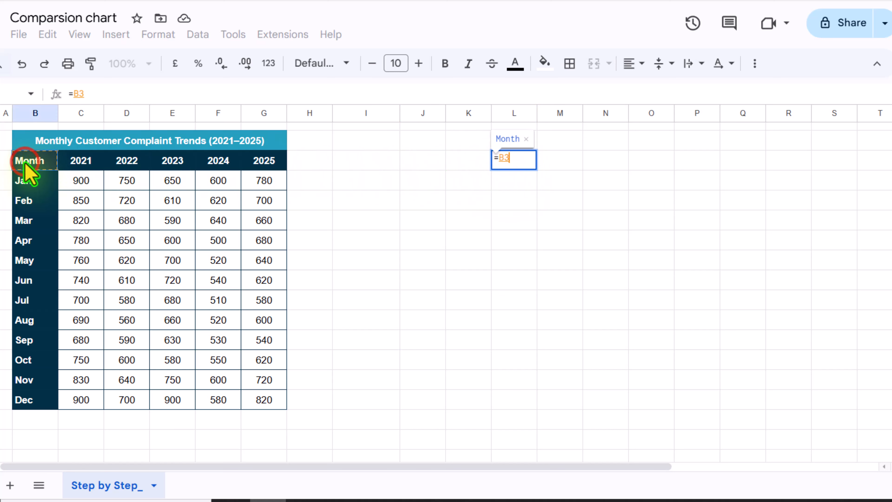
pyautogui.press('Return')
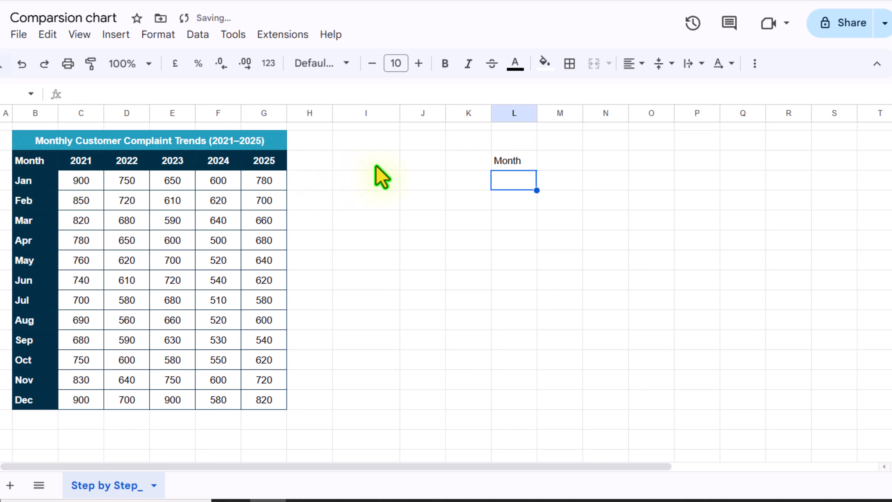
pyautogui.click(511, 163)
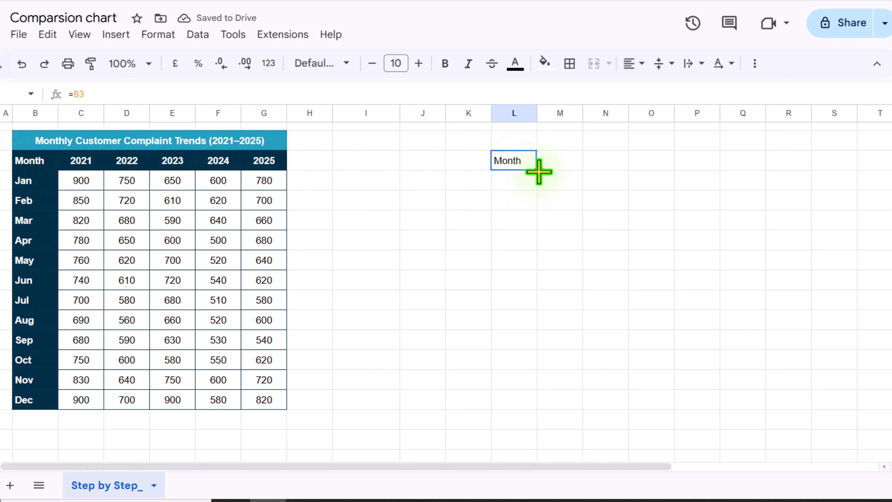
pyautogui.moveTo(538, 172); pyautogui.dragTo(563, 404)
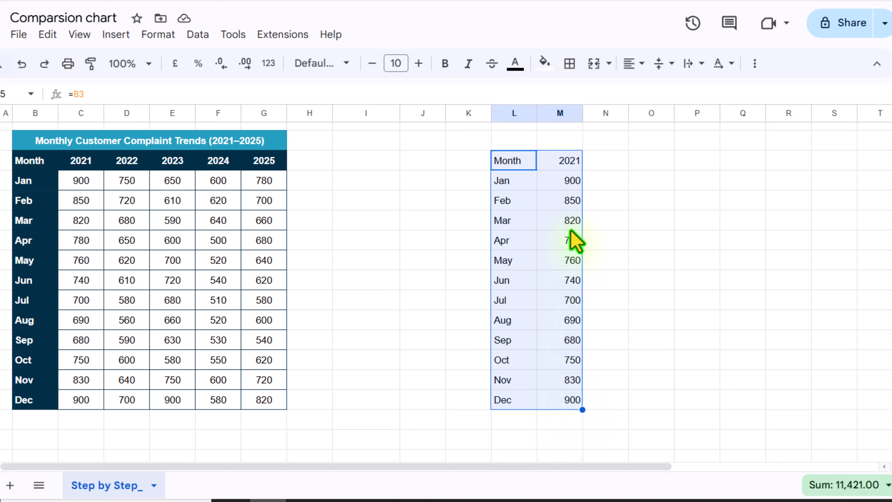
# Enter the formula =Text(M3,"##") in N15 to label the 2021 series next to its Dec value
pyautogui.click(613, 398)
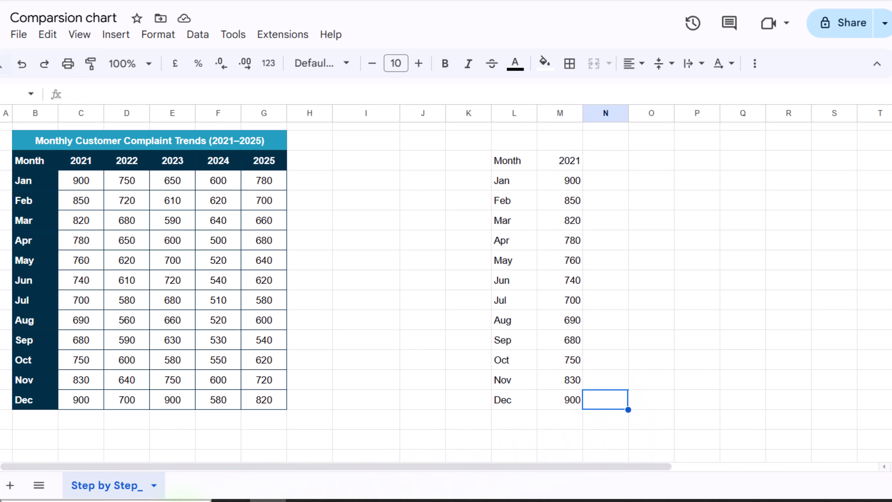
pyautogui.write('=Text')
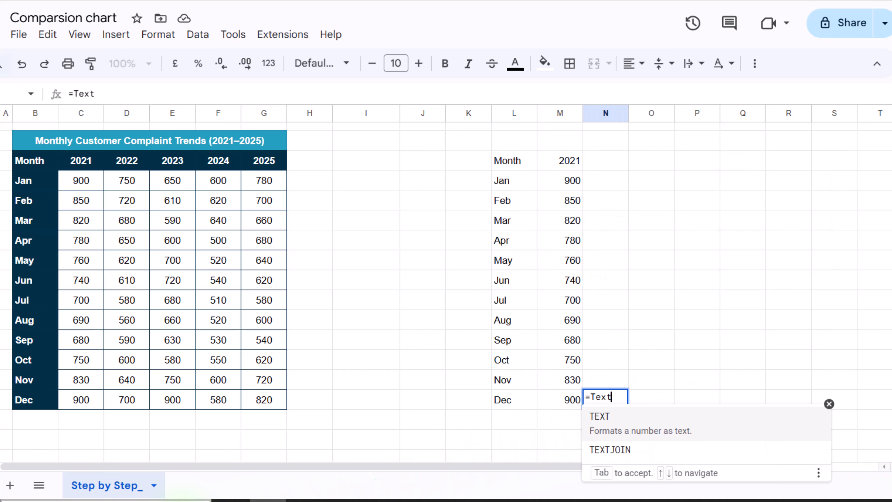
pyautogui.write('(')
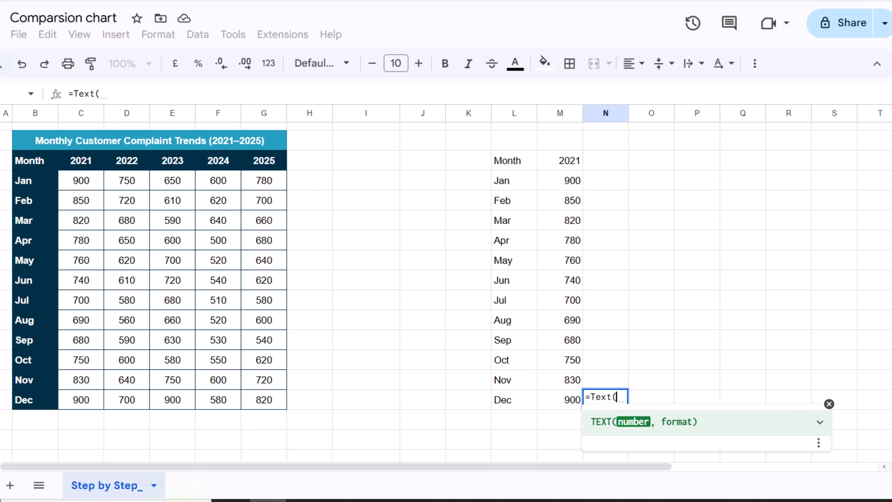
pyautogui.click(559, 161)
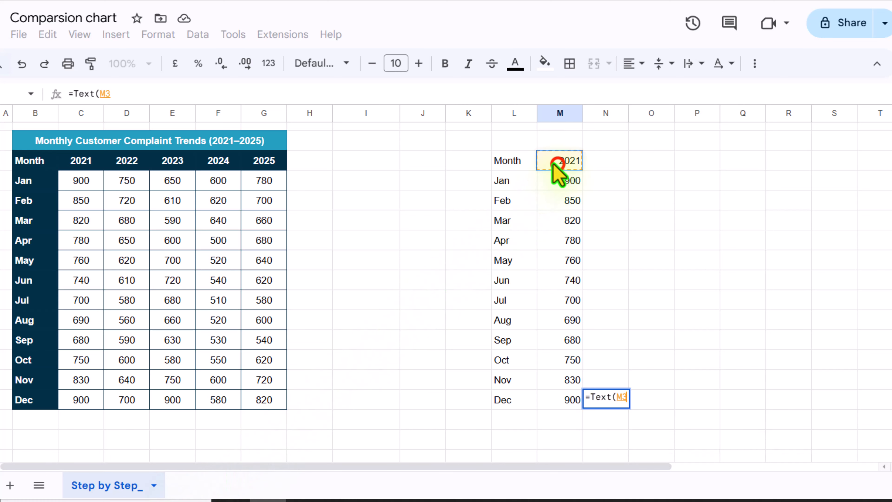
pyautogui.write(',')
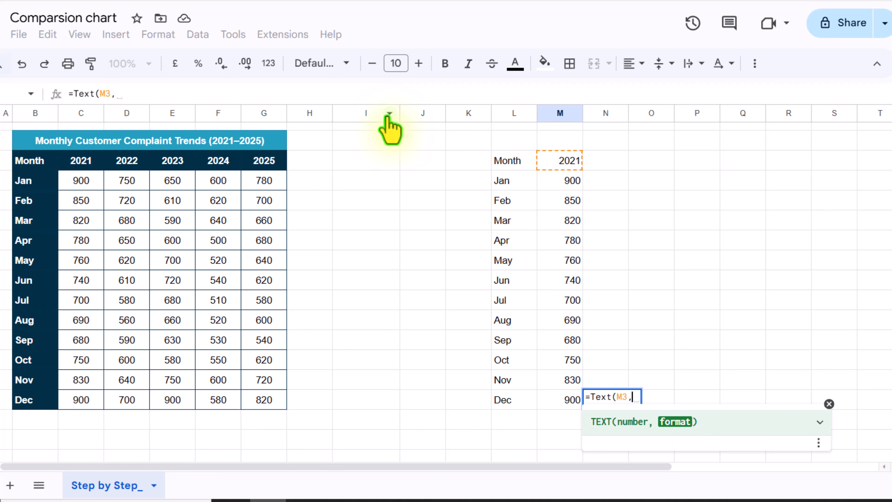
pyautogui.write('"')
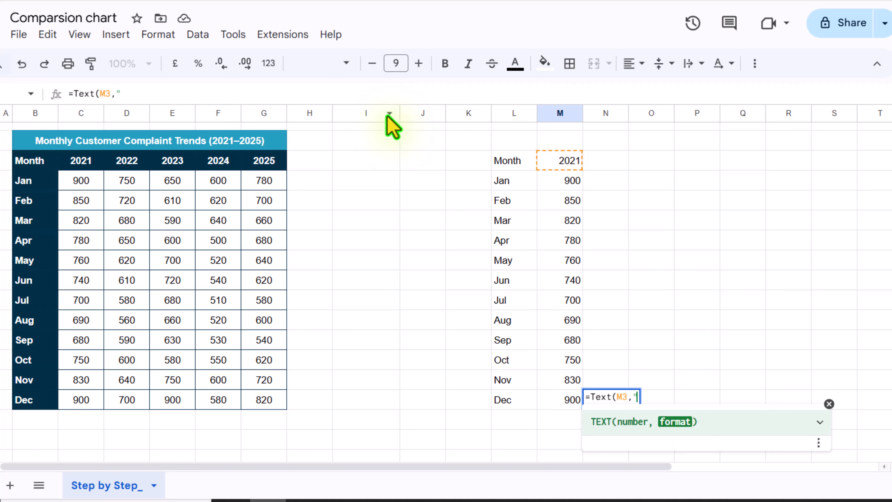
pyautogui.write('##')
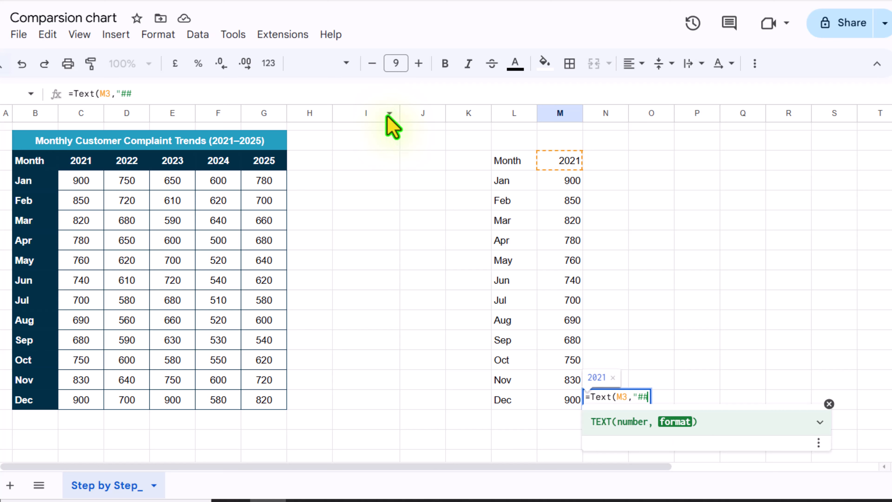
pyautogui.write('")')
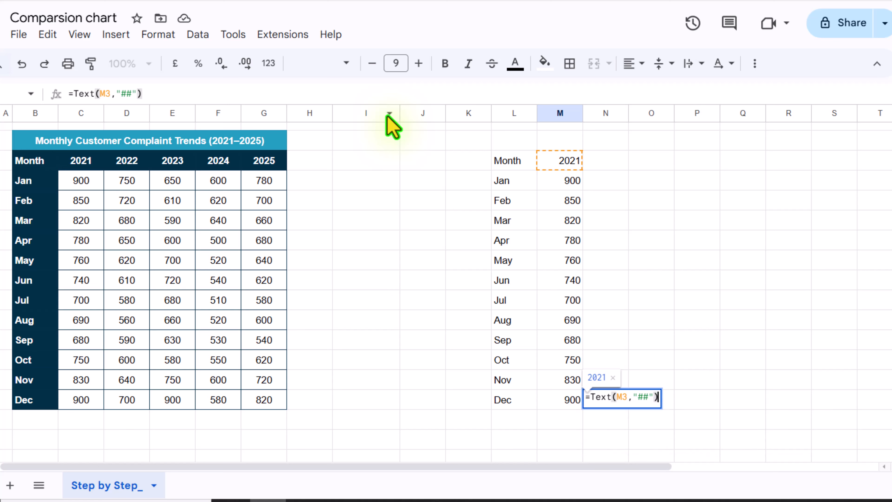
pyautogui.press('Return')
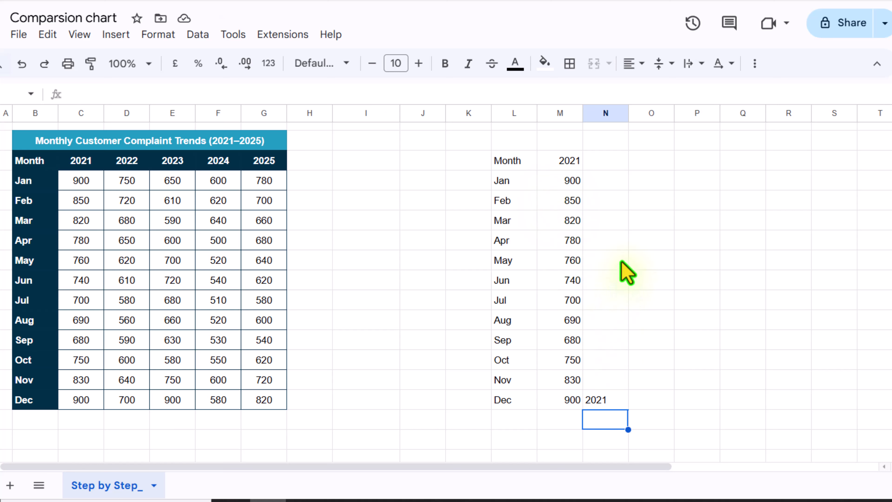
# Link cell O3 to D3 and fill the reference down to O15 for the 2022 data
pyautogui.click(638, 164)
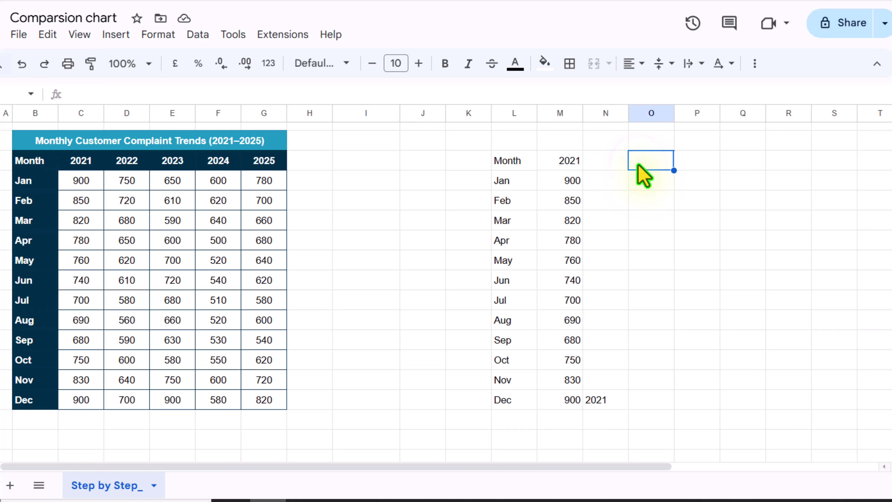
pyautogui.write('=')
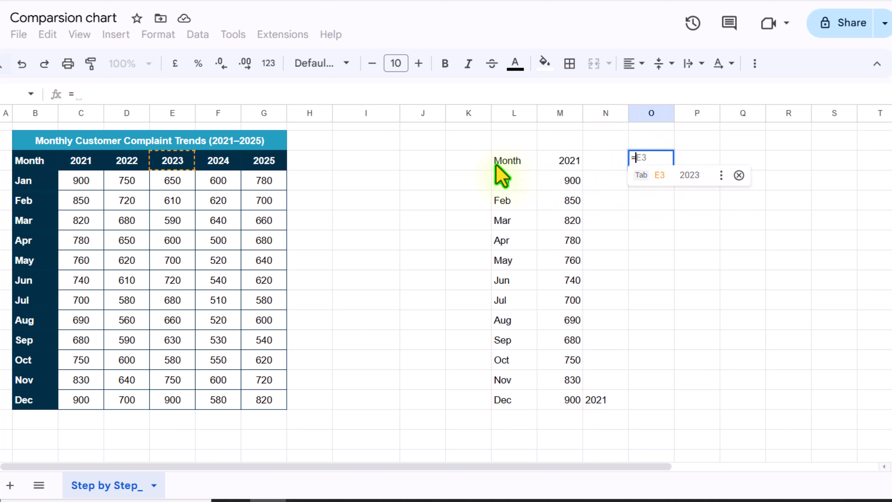
pyautogui.click(131, 162)
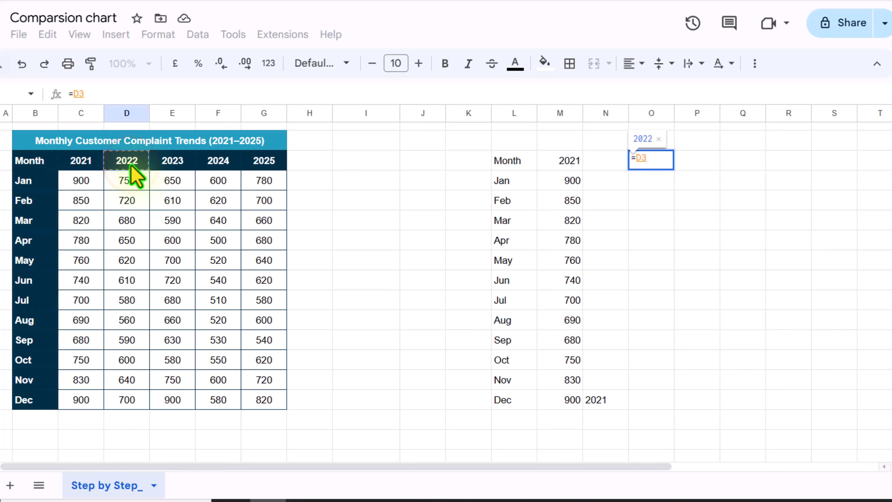
pyautogui.press('Return')
pyautogui.click(662, 164)
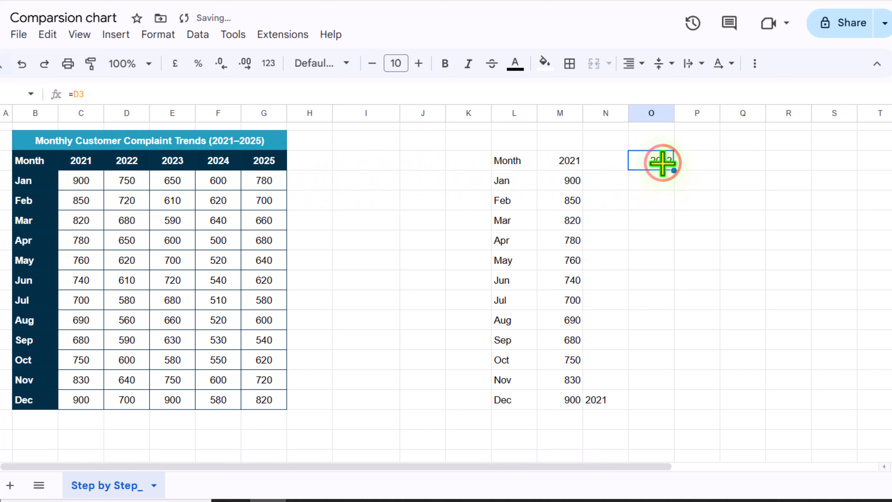
pyautogui.moveTo(673, 171); pyautogui.dragTo(656, 400)
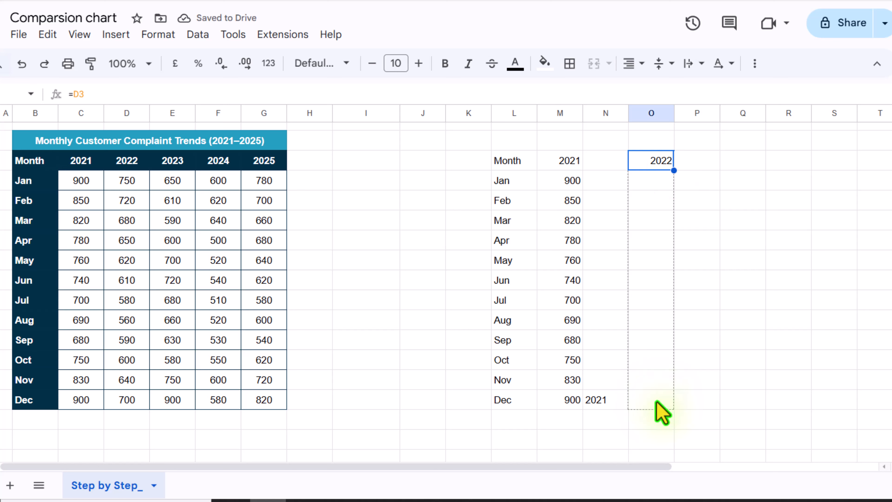
# Copy the year label formula from N15 into P15 beside the 2022 Dec value
pyautogui.click(604, 403)
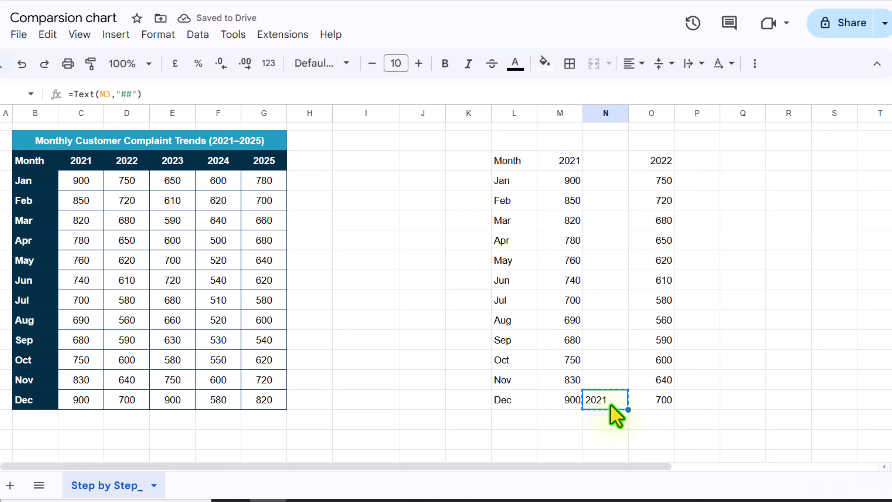
pyautogui.hotkey('ctrl', 'c')
pyautogui.click(702, 404)
pyautogui.hotkey('ctrl', 'v')
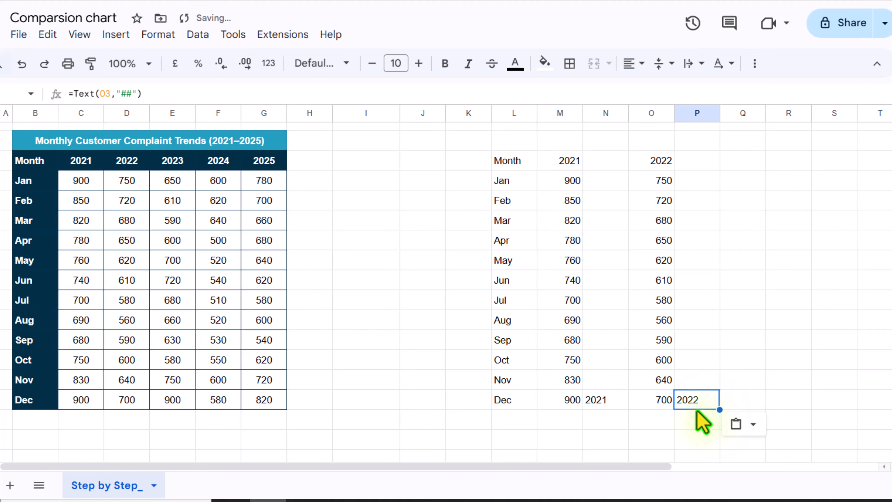
# Build the same linked data columns and Dec-row year labels for 2023, 2024 and 2025 in columns Q through V
pyautogui.moveTo(638, 466); pyautogui.dragTo(707, 465)
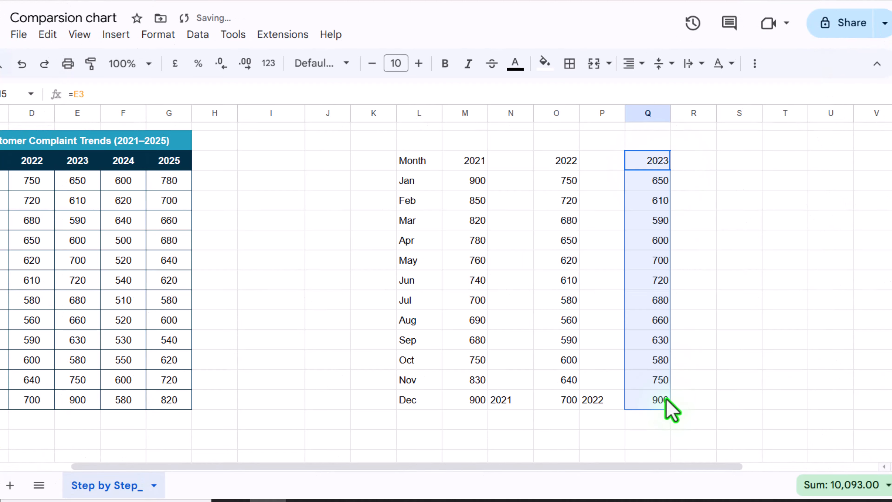
pyautogui.click(710, 403)
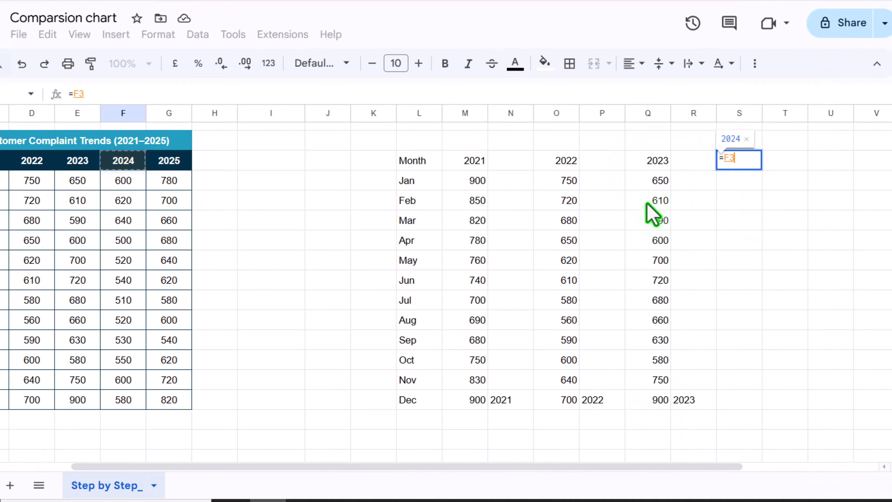
pyautogui.hotkey('ctrl', 'v')
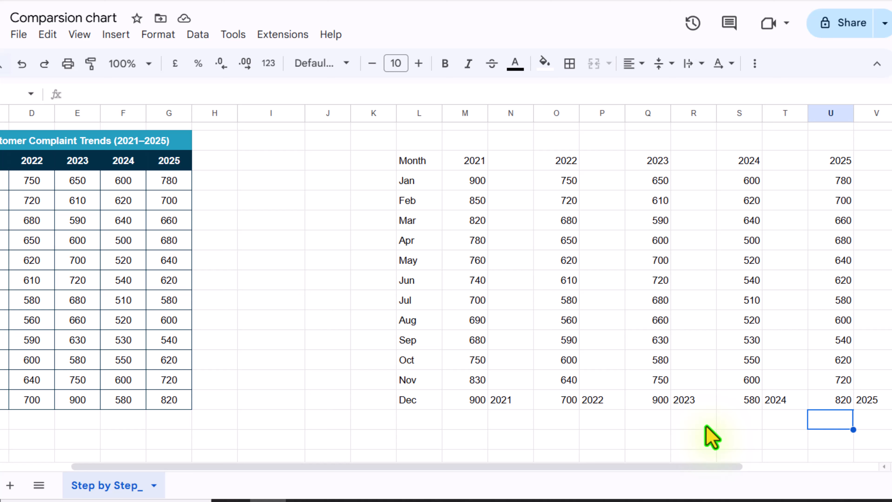
# Make the header row of the linked table, L3:U3, bold
pyautogui.click(520, 404)
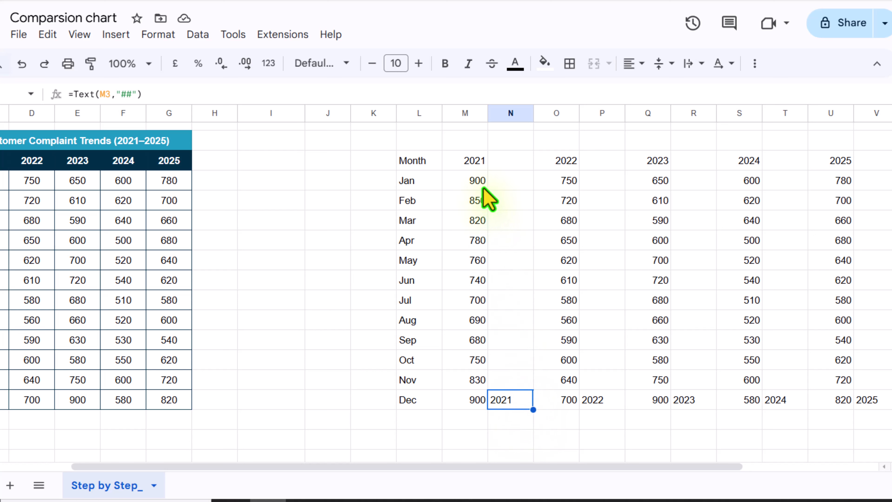
pyautogui.click(423, 161)
pyautogui.hotkey('shift', 'Right')
pyautogui.hotkey('shift', 'Right')
pyautogui.moveTo(842, 166); pyautogui.dragTo(841, 166)
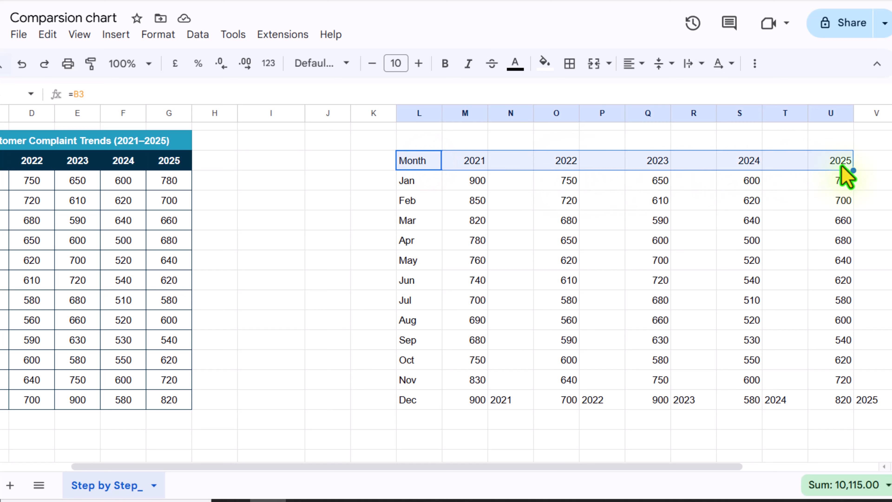
pyautogui.hotkey('ctrl', 'b')
# Make the month names Jan to Dec in L4:L15 of the linked table bold
pyautogui.click(414, 177)
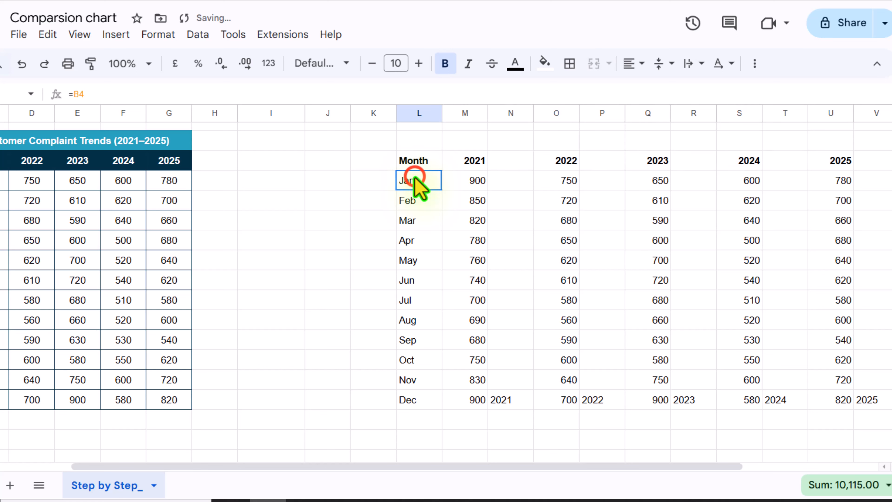
pyautogui.moveTo(415, 177); pyautogui.dragTo(419, 400)
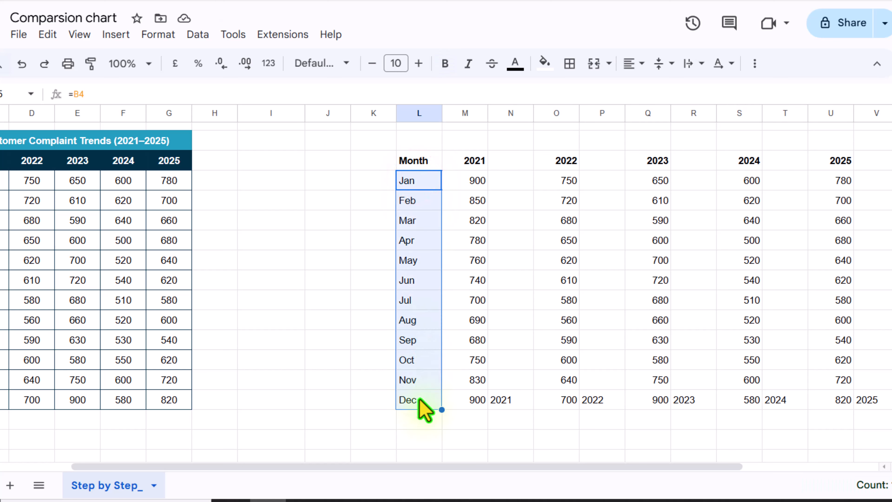
pyautogui.hotkey('ctrl', 'b')
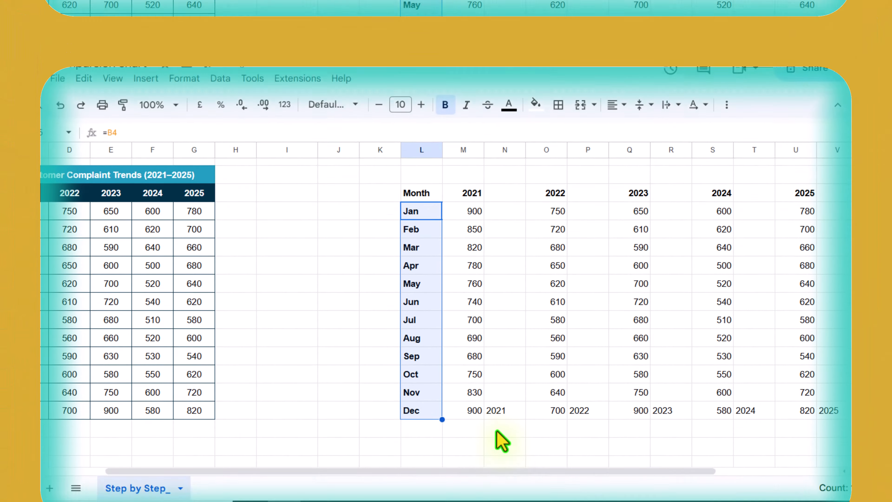
pyautogui.click(502, 421)
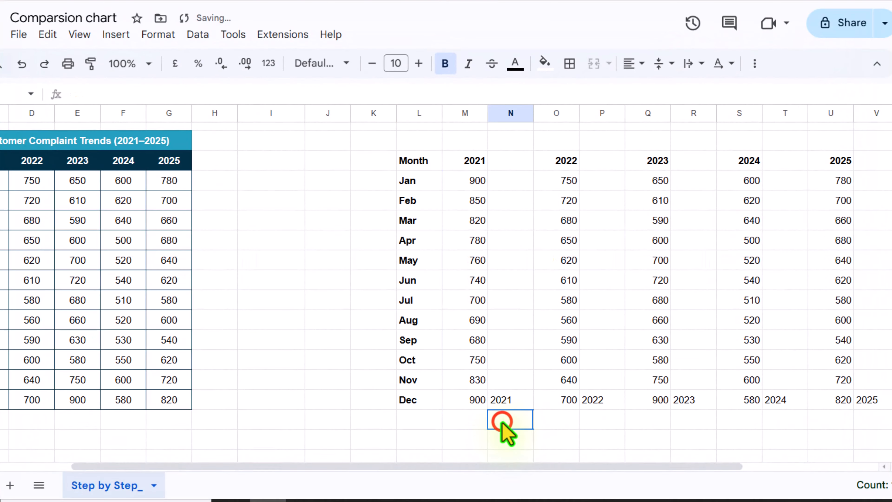
# Add a data validation rule to cell I3 with the Drop-down (from a range) criterion
pyautogui.click(277, 163)
pyautogui.click(197, 35)
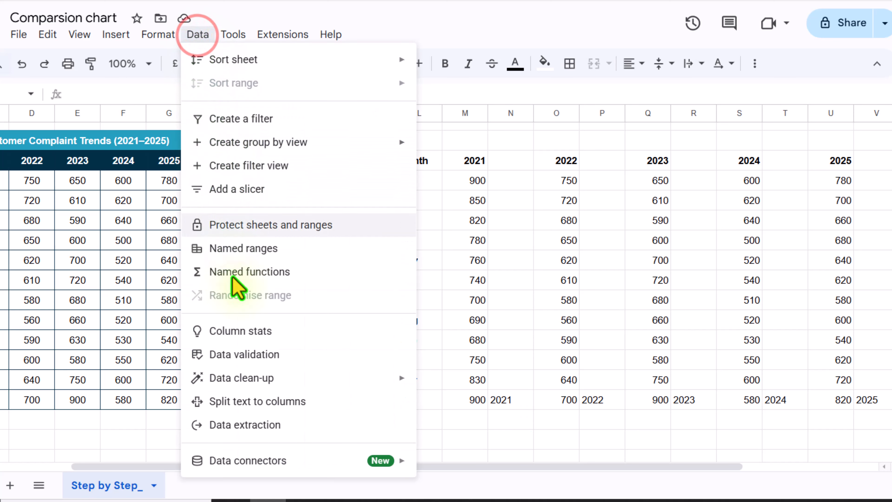
pyautogui.click(242, 355)
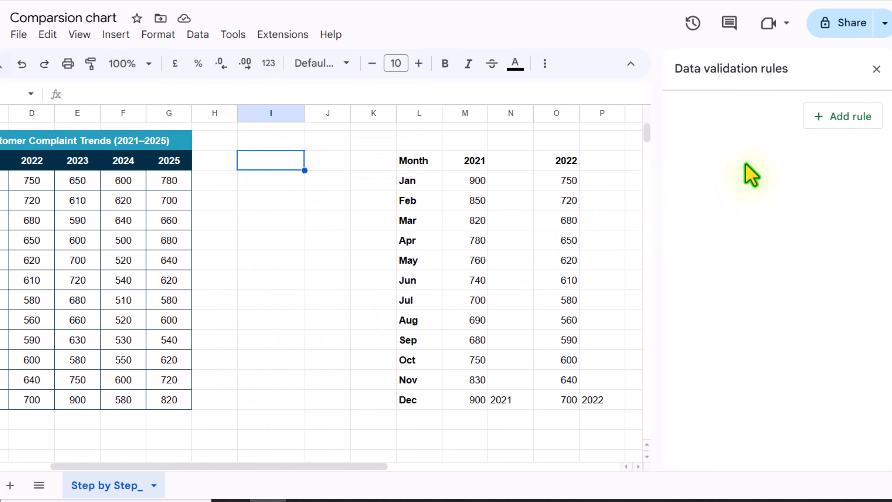
pyautogui.click(852, 118)
pyautogui.click(834, 196)
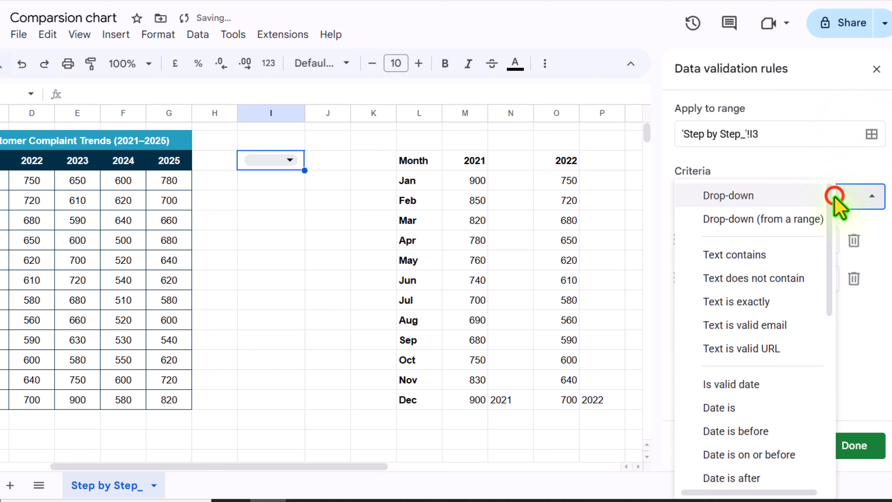
pyautogui.click(793, 221)
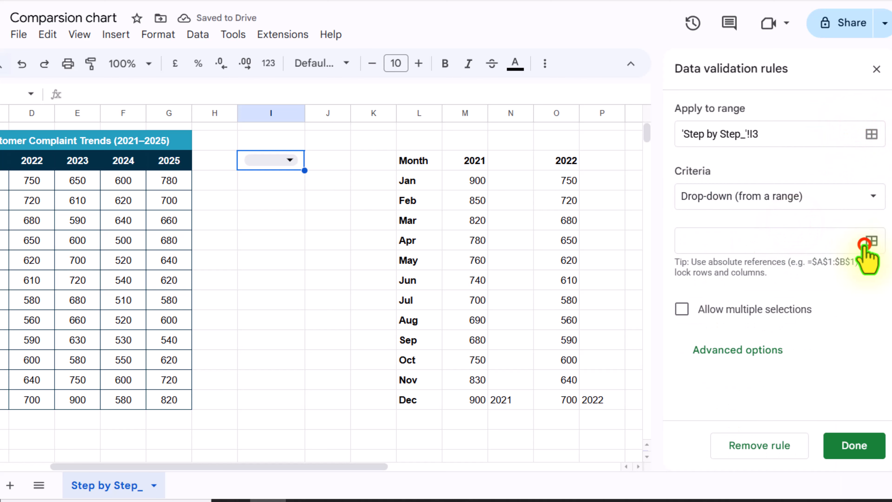
# Set the year headers C3:G3 of the complaint table as the source range for the I3 drop-down
pyautogui.click(865, 243)
pyautogui.click(464, 242)
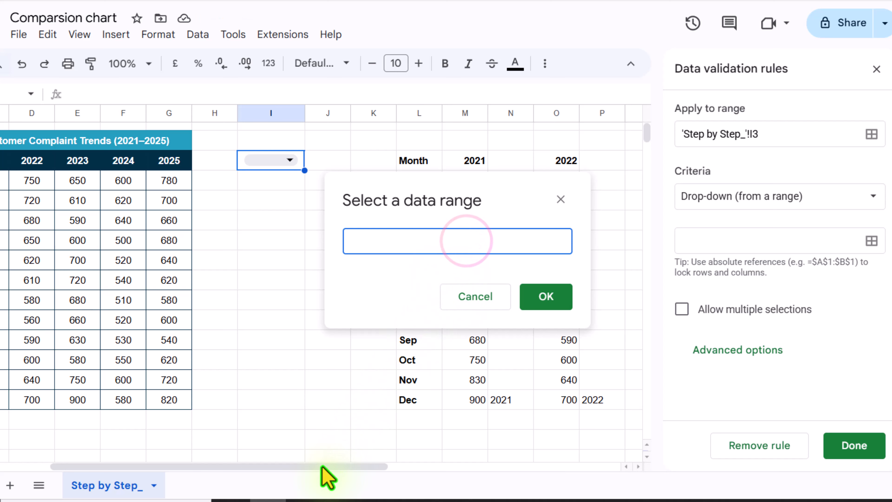
pyautogui.moveTo(326, 466); pyautogui.dragTo(207, 468)
pyautogui.click(81, 161)
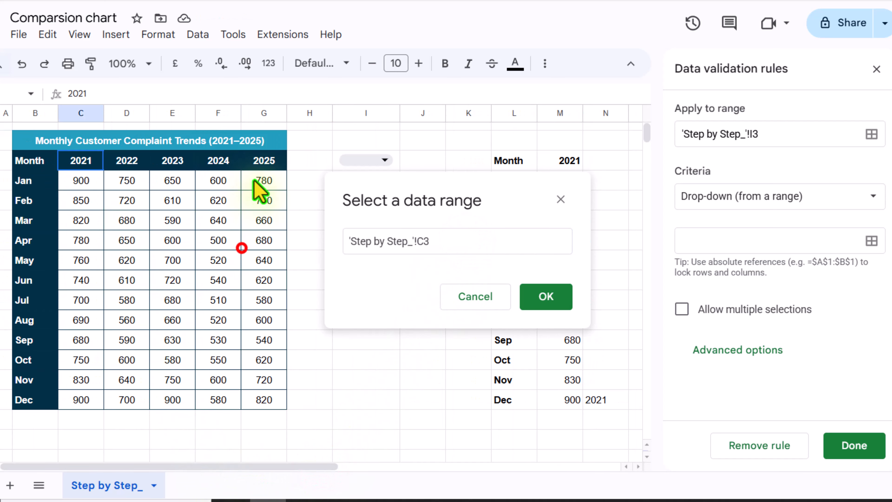
pyautogui.keyDown('shift'); pyautogui.click(263, 160); pyautogui.keyUp('shift')
pyautogui.click(538, 296)
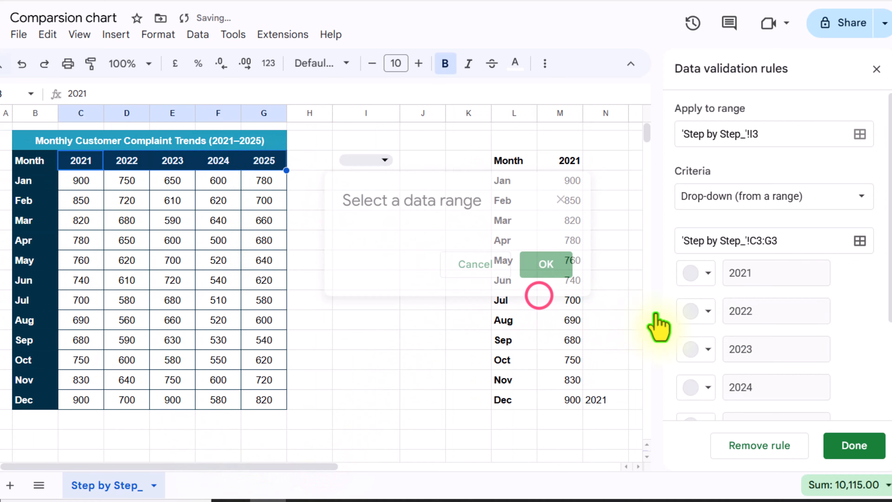
# Set the drop-down's display style to Arrow in the advanced options and save the validation rule
pyautogui.scroll(-4, 817, 345)
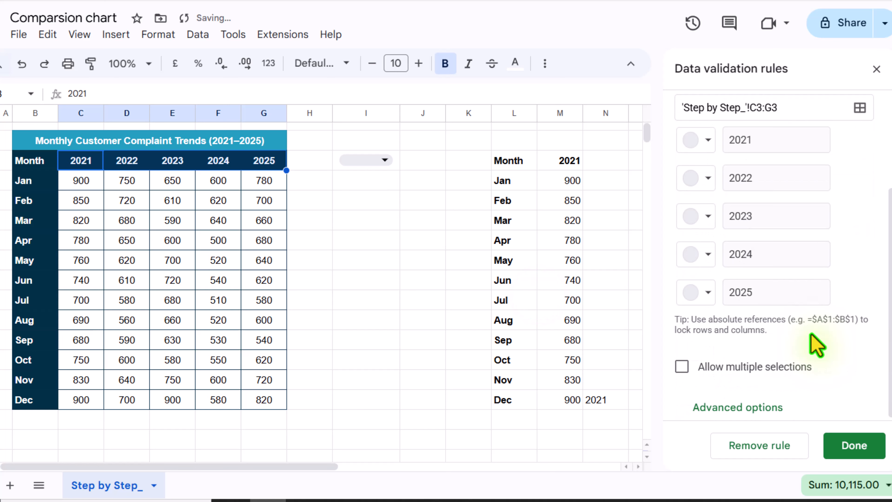
pyautogui.click(741, 407)
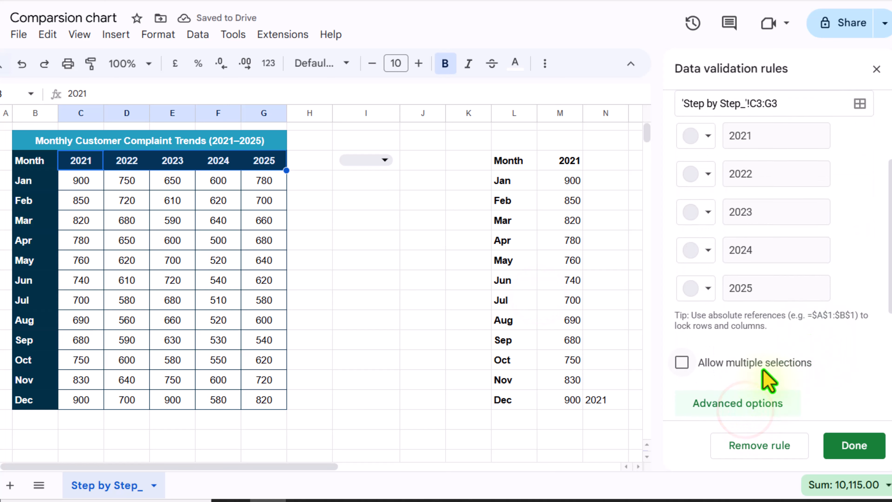
pyautogui.click(722, 378)
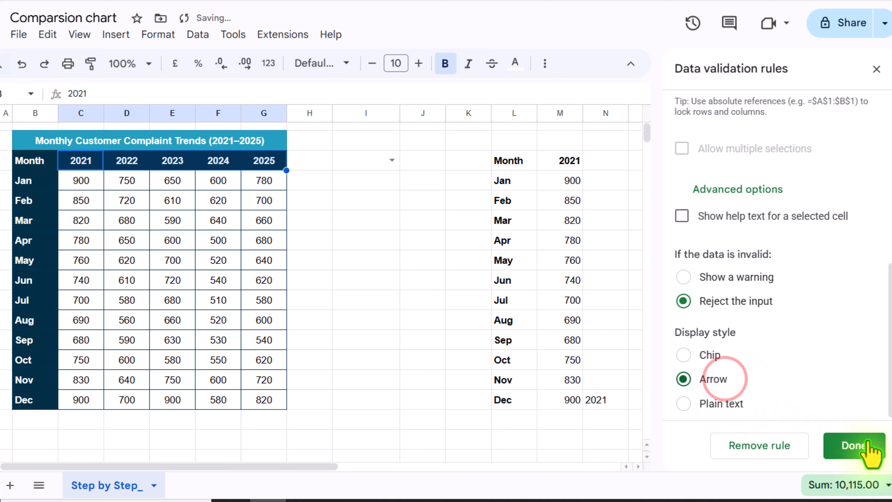
pyautogui.click(870, 448)
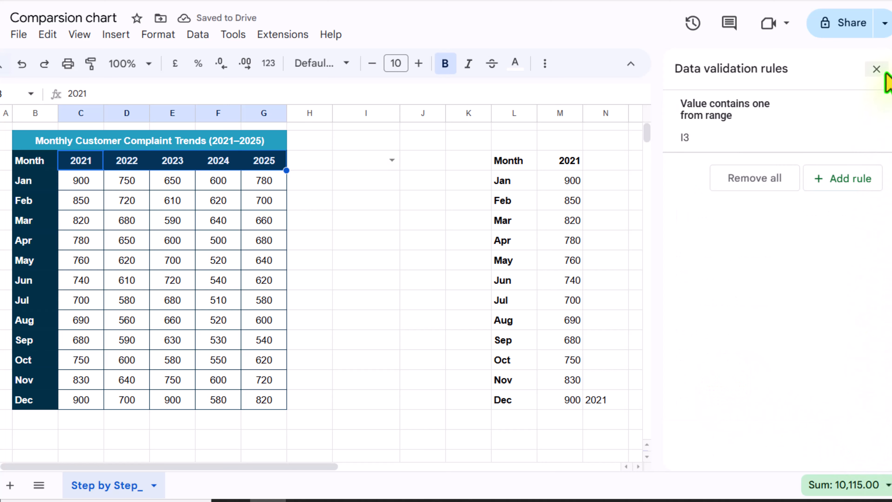
pyautogui.click(876, 69)
# Fill the drop-down cell I3 with the custom amber colour and select the year 2023 in it
pyautogui.click(358, 161)
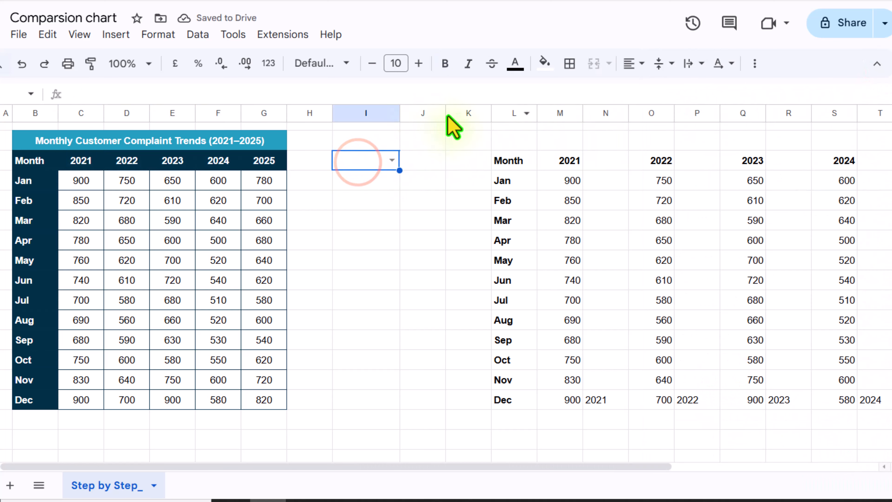
pyautogui.click(545, 63)
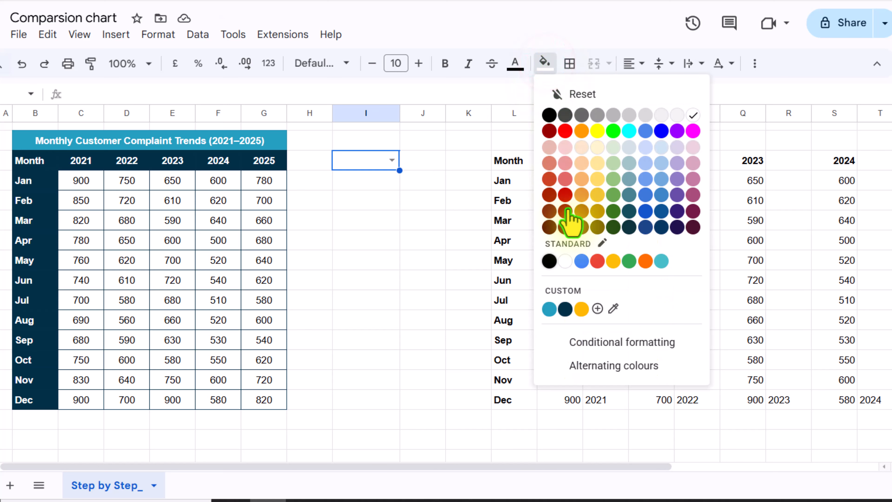
pyautogui.click(581, 302)
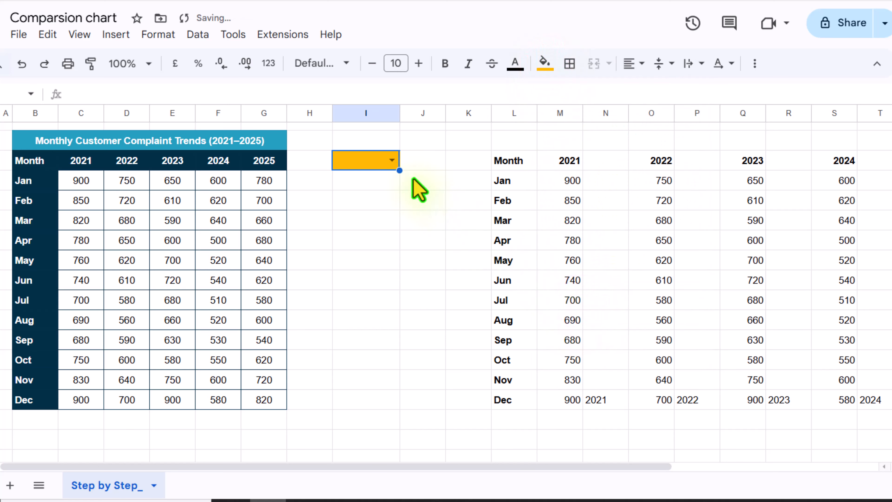
pyautogui.click(391, 161)
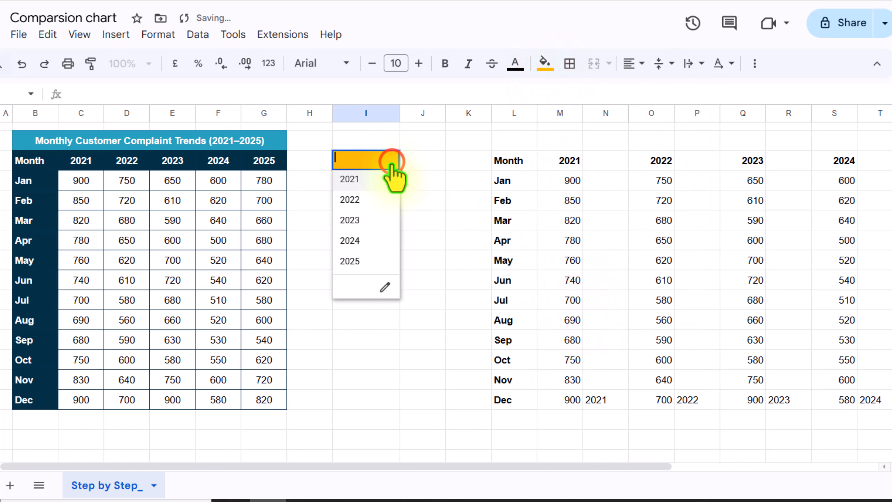
pyautogui.click(386, 218)
pyautogui.click(440, 245)
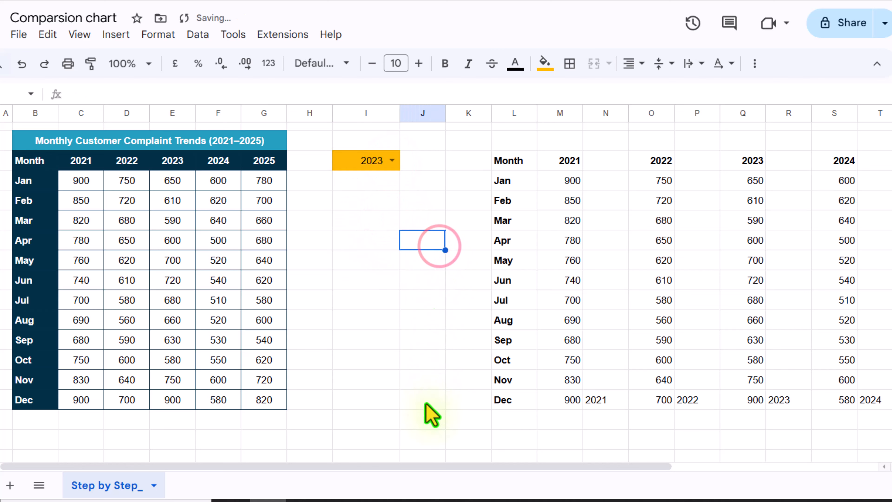
# Enter the header Dynamic in W3, after the 2025 columns of the linked table
pyautogui.moveTo(421, 466); pyautogui.dragTo(611, 472)
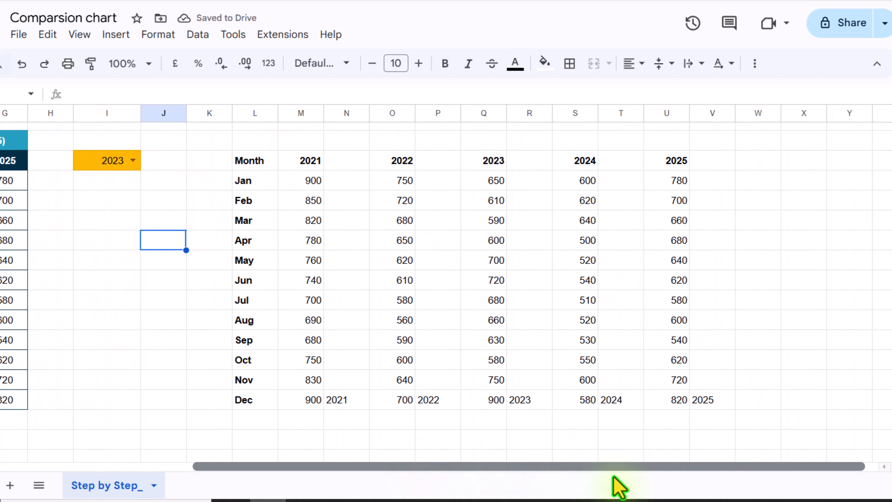
pyautogui.click(750, 160)
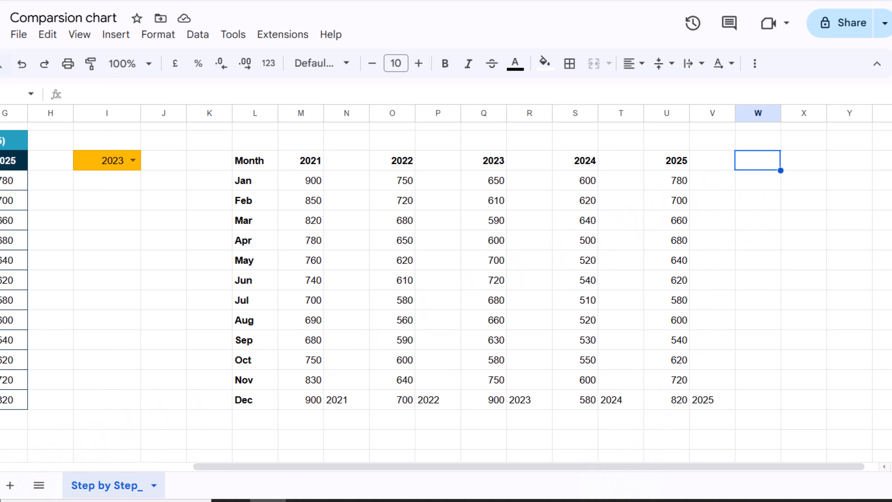
pyautogui.write('Dynamic')
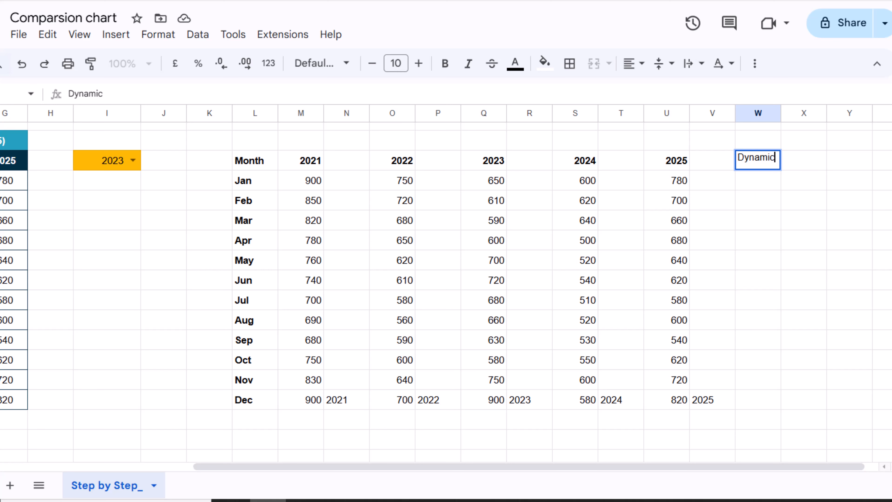
pyautogui.press('Return')
# Enter =xlookup(I3,C3:G3,C4:G15) in W4 to return the selected year's monthly complaints under the Dynamic header
pyautogui.write('=')
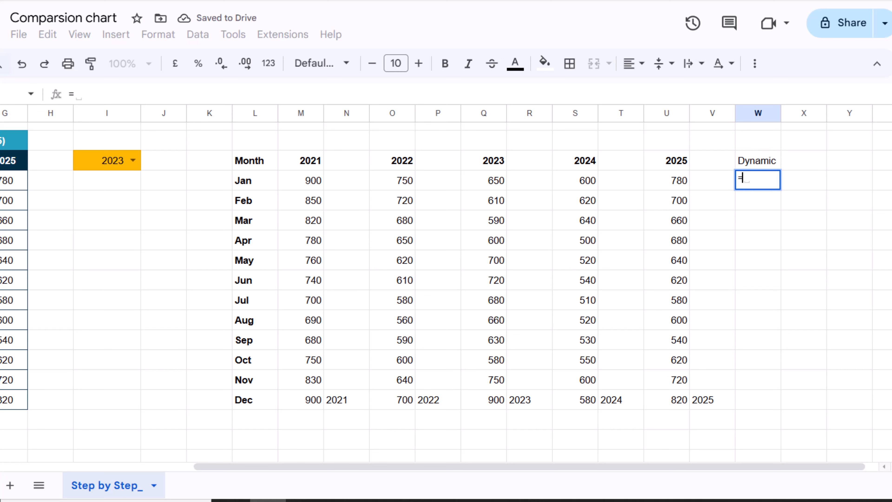
pyautogui.write('xlookup(')
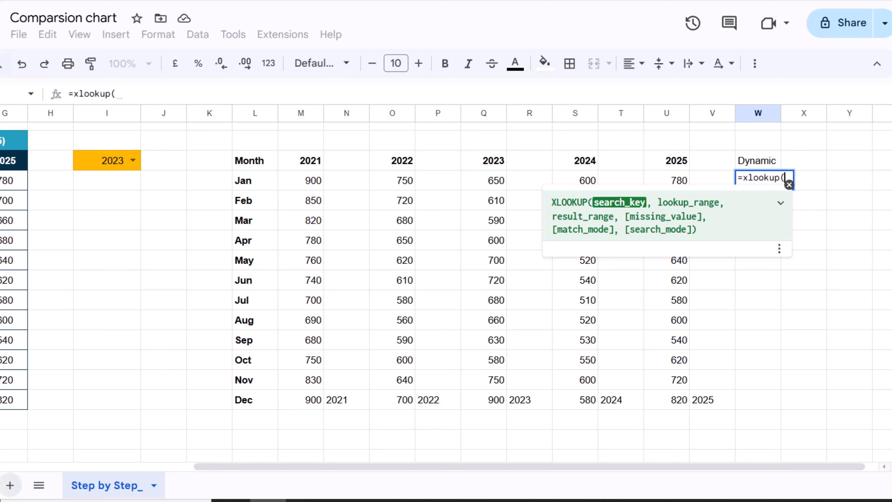
pyautogui.click(98, 164)
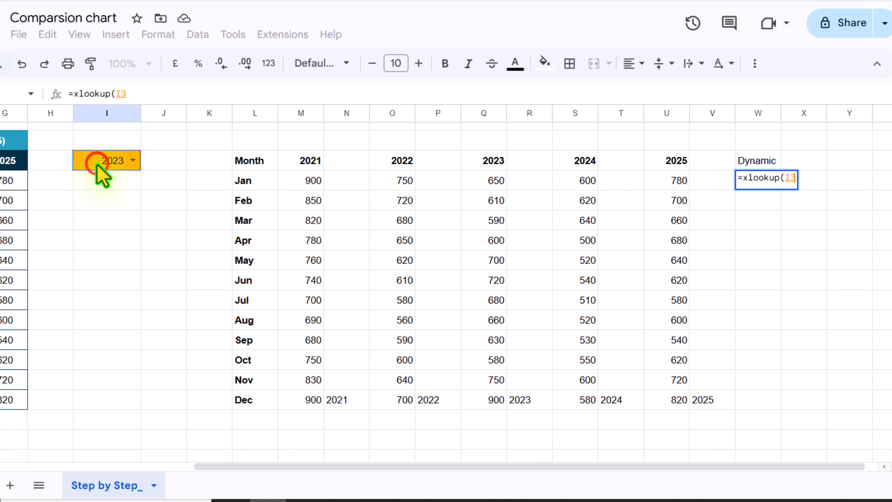
pyautogui.write(',')
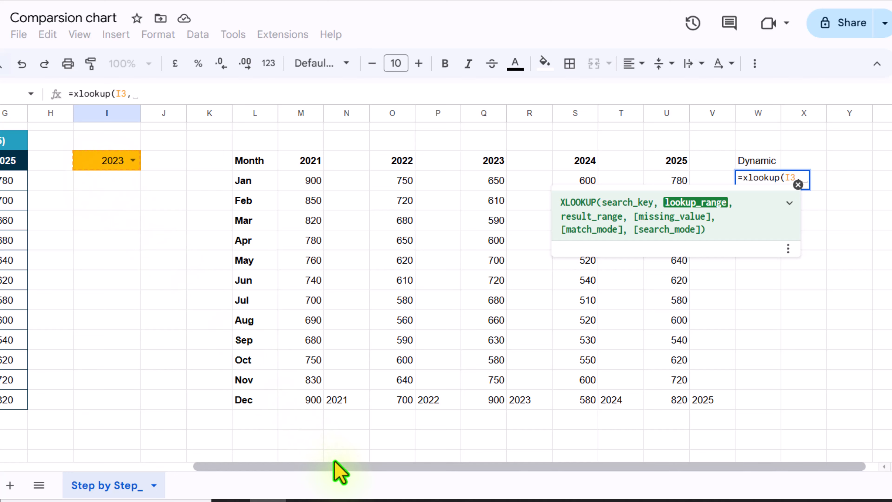
pyautogui.moveTo(339, 466); pyautogui.dragTo(99, 397)
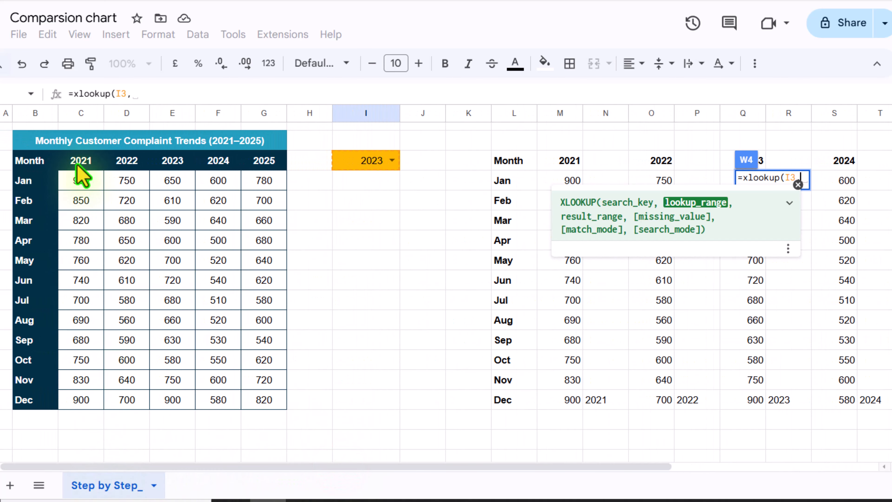
pyautogui.moveTo(81, 160); pyautogui.dragTo(263, 160)
pyautogui.write(',')
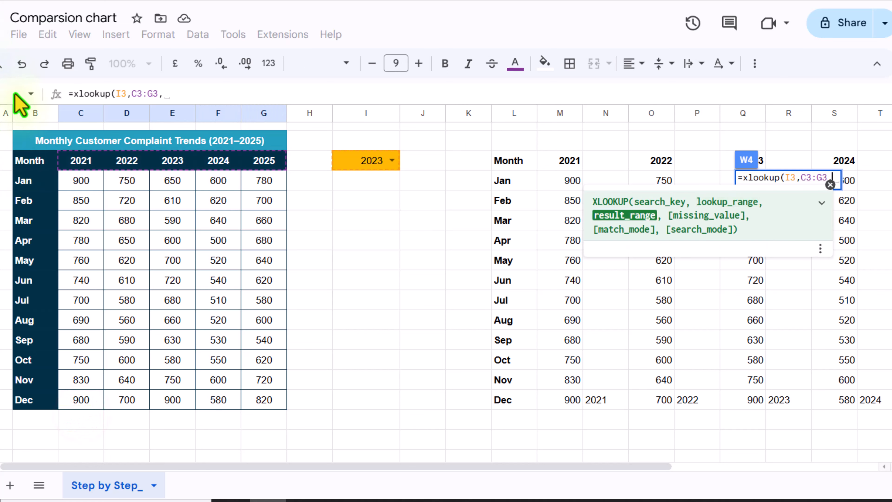
pyautogui.moveTo(81, 180); pyautogui.dragTo(258, 409)
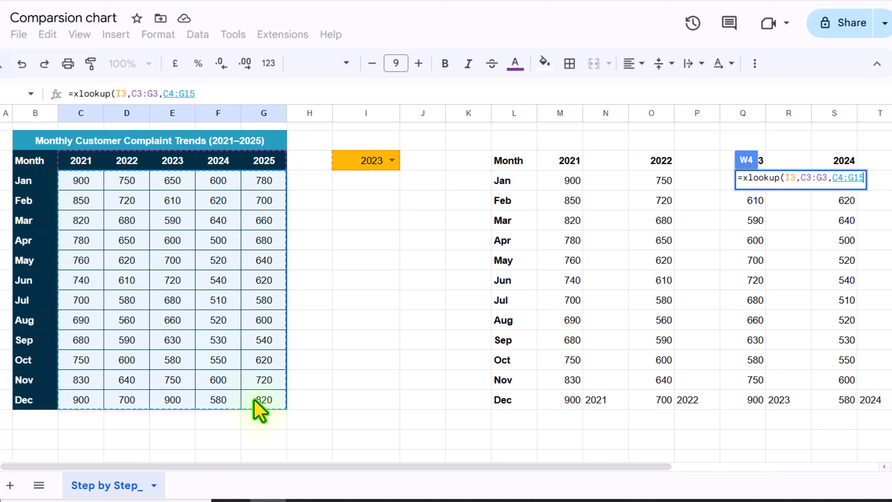
pyautogui.write(')')
pyautogui.press('Return')
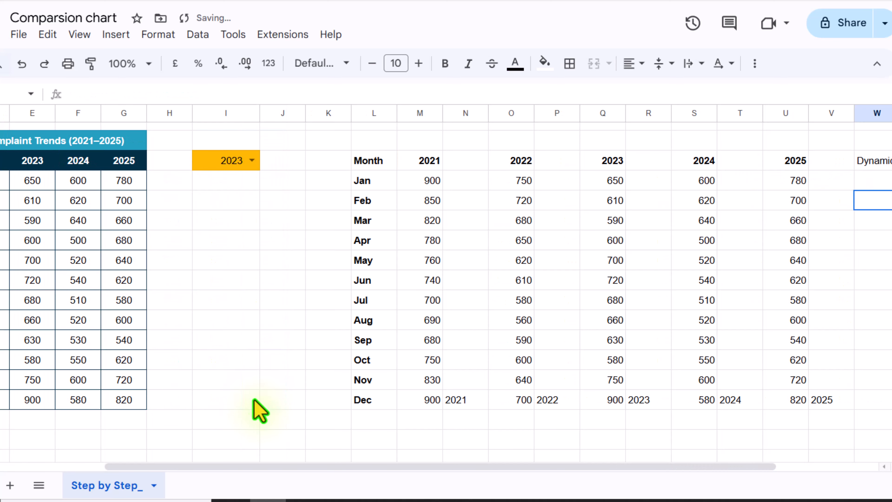
# Switch the year drop-down in I3 to 2024
pyautogui.click(252, 161)
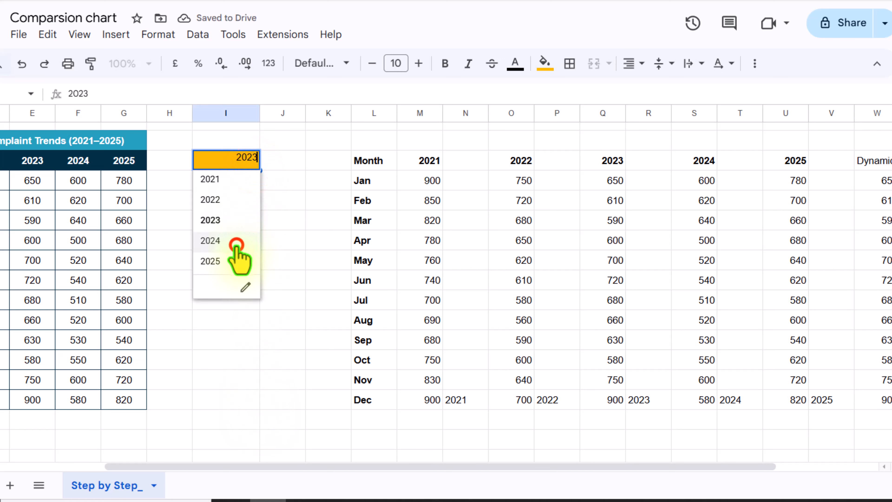
pyautogui.click(210, 240)
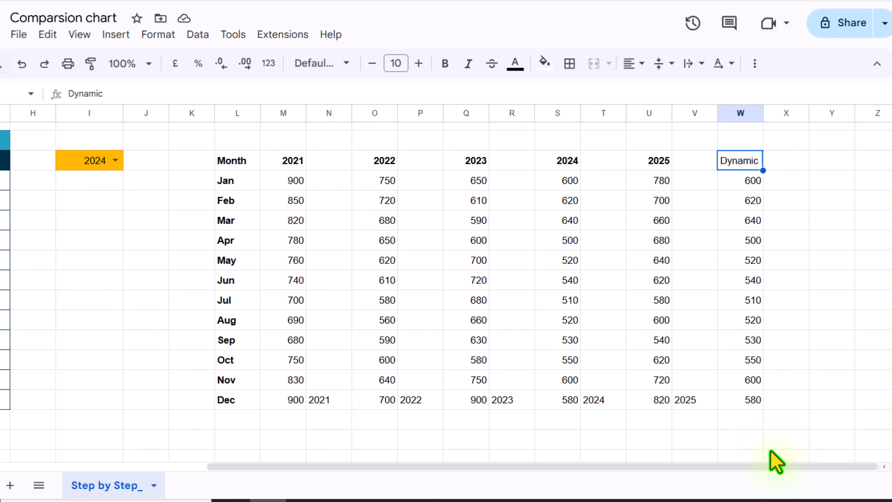
# Enter =text(I3,"##") in X15, beside the December value of the Dynamic column, as the selected year's label
pyautogui.click(789, 403)
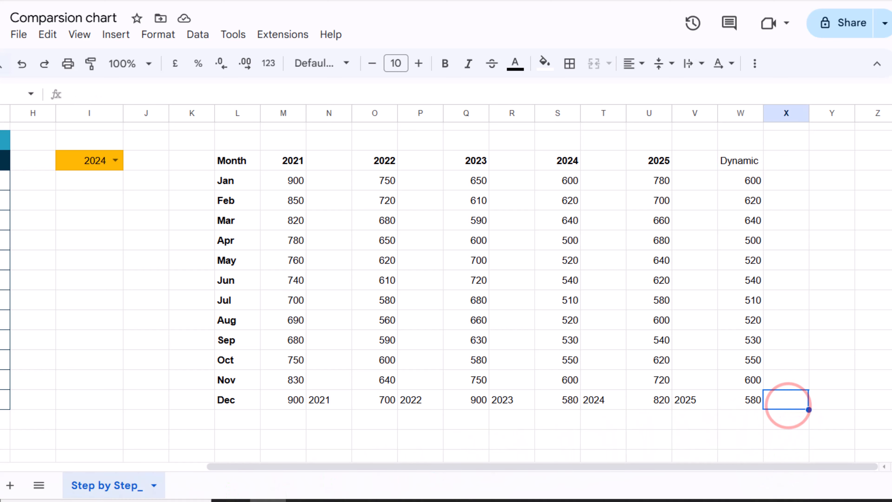
pyautogui.write('ex')
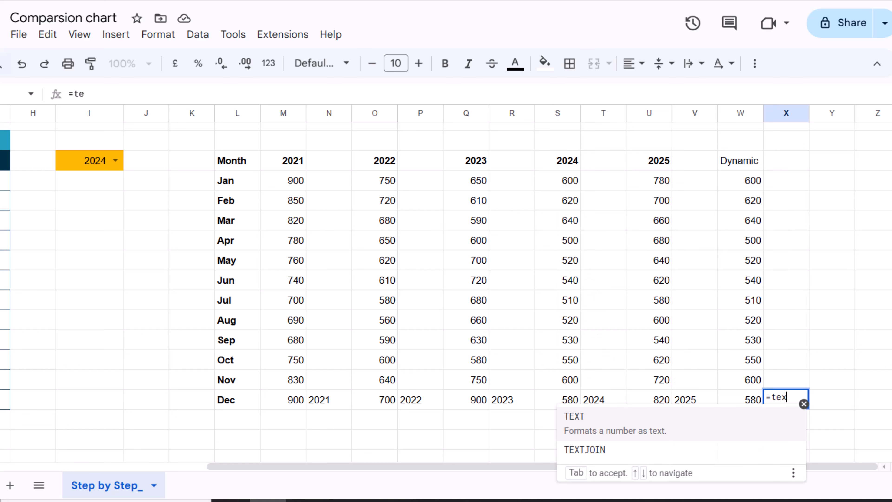
pyautogui.write('t(')
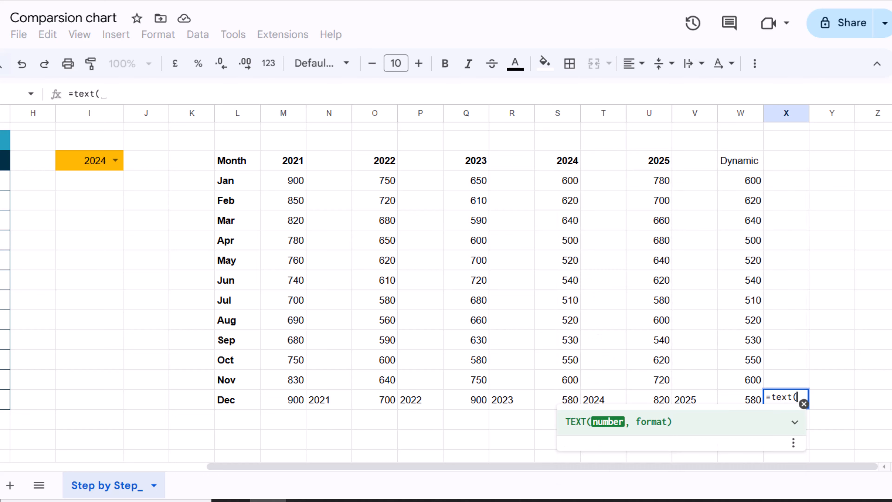
pyautogui.click(87, 163)
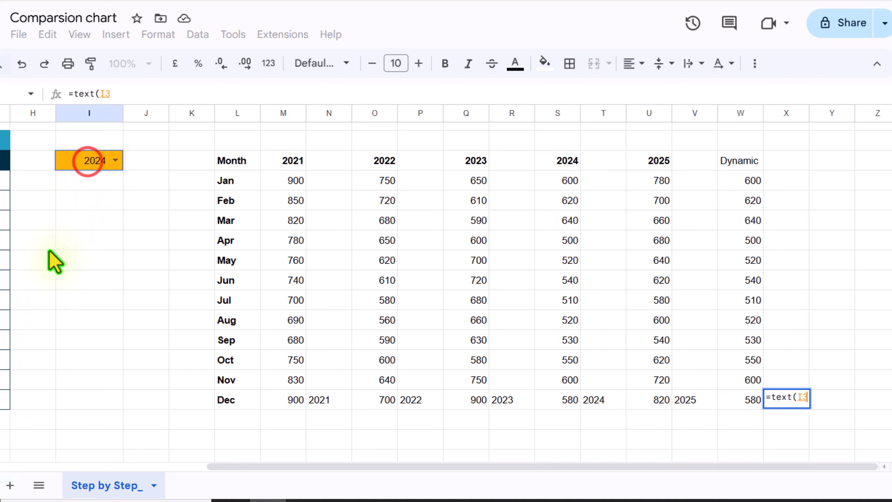
pyautogui.write(',')
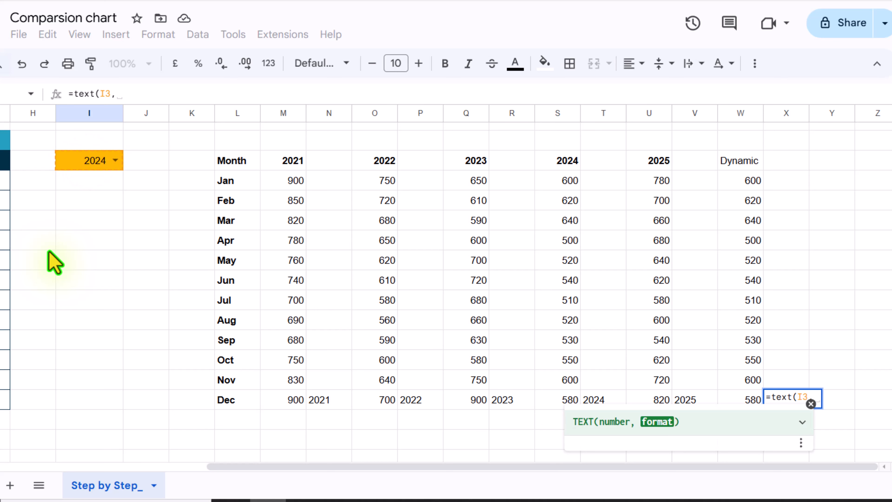
pyautogui.write('"')
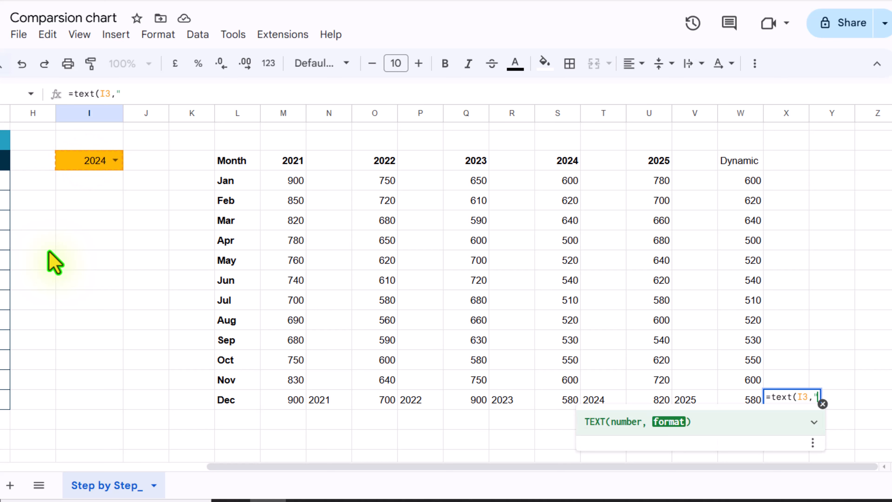
pyautogui.write('###')
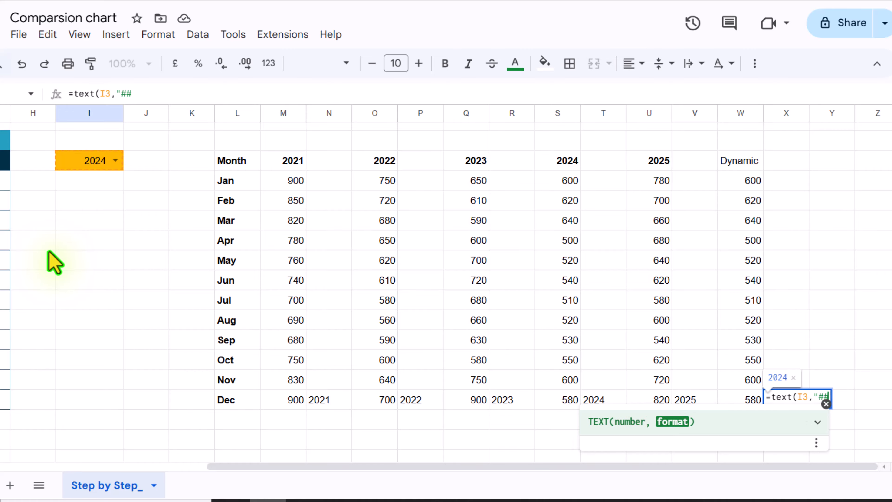
pyautogui.write('"')
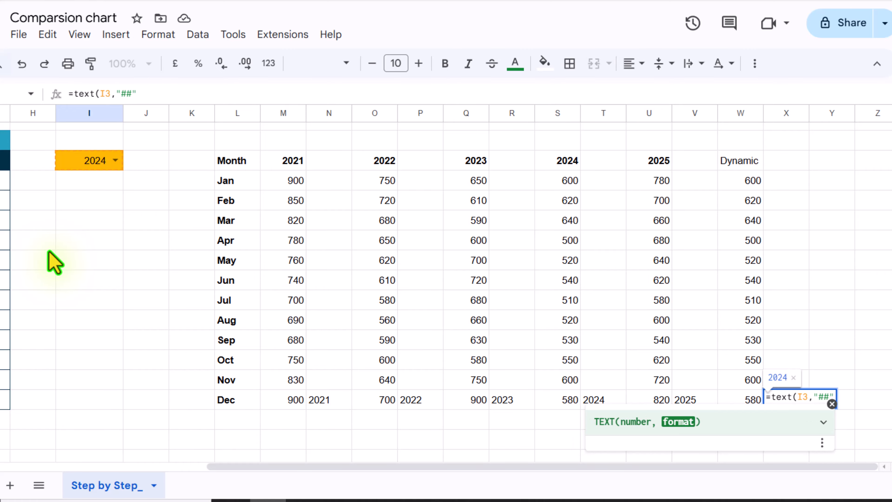
pyautogui.write(')')
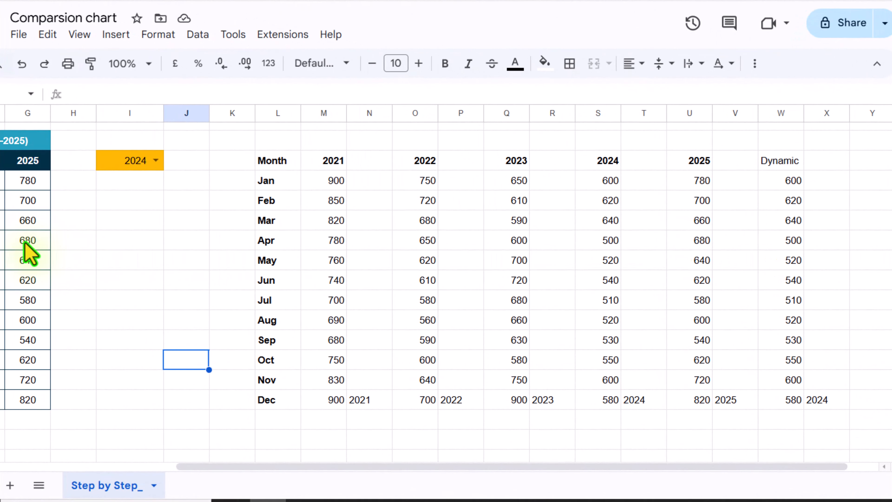
# Insert a chart from the linked table range L4:X15 and change its type to a smooth line chart
pyautogui.click(272, 181)
pyautogui.hotkey('shift', 'Down')
pyautogui.hotkey('shift', 'Down')
pyautogui.hotkey('shift', 'Right')
pyautogui.moveTo(672, 375); pyautogui.dragTo(814, 399)
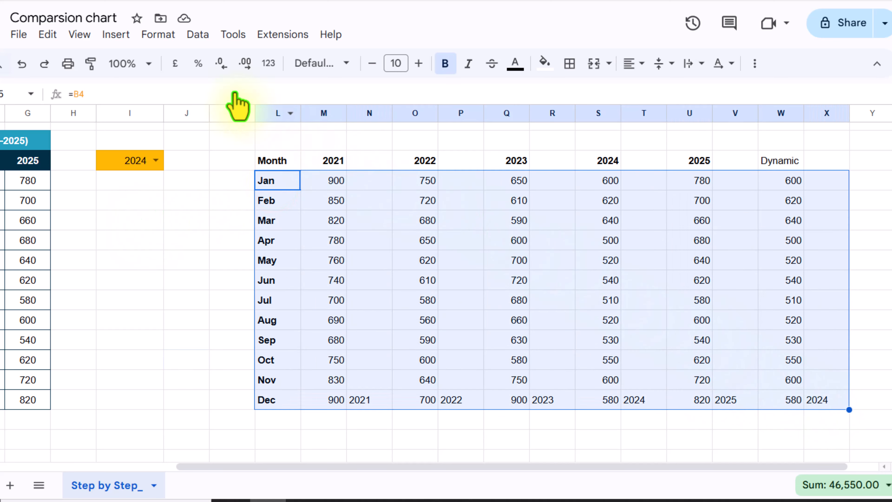
pyautogui.click(116, 35)
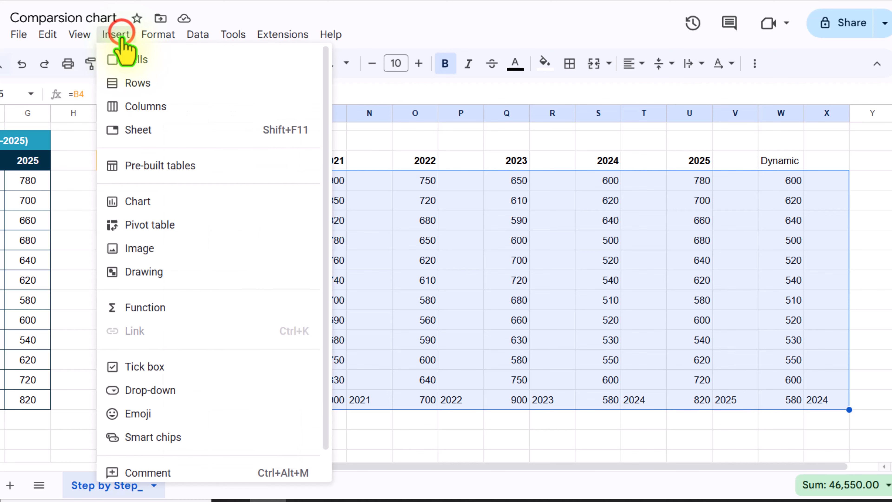
pyautogui.click(140, 203)
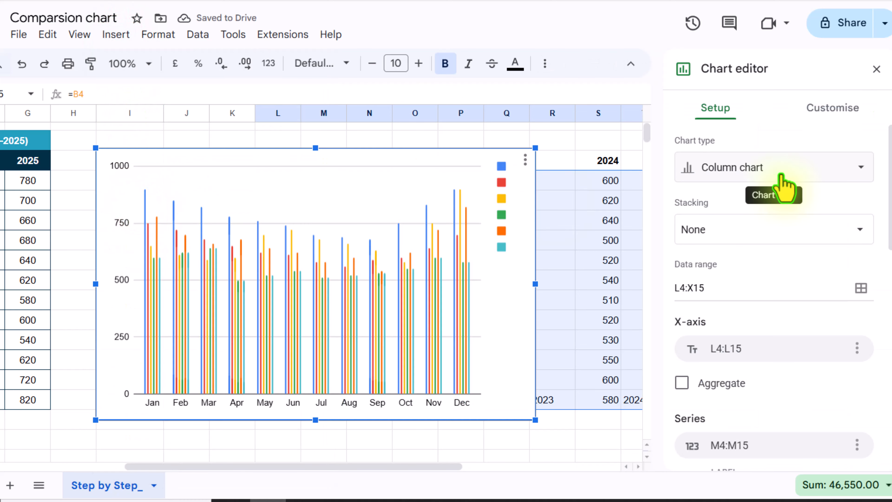
pyautogui.click(780, 174)
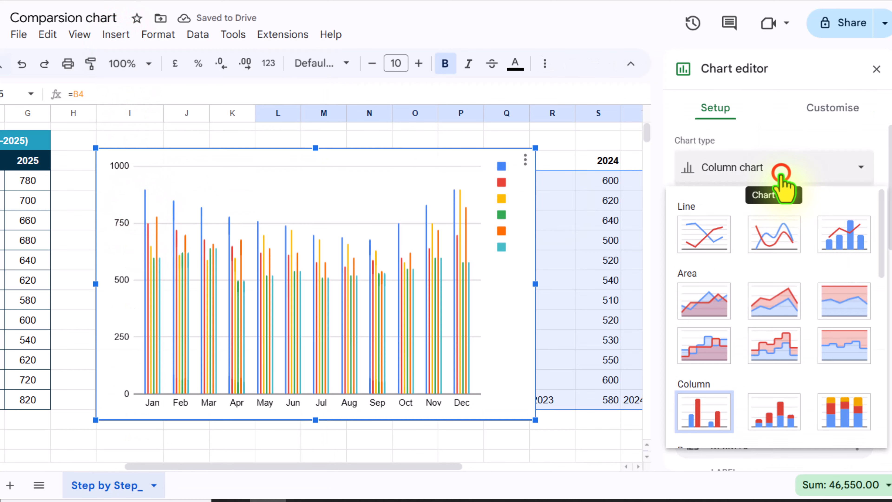
pyautogui.click(770, 240)
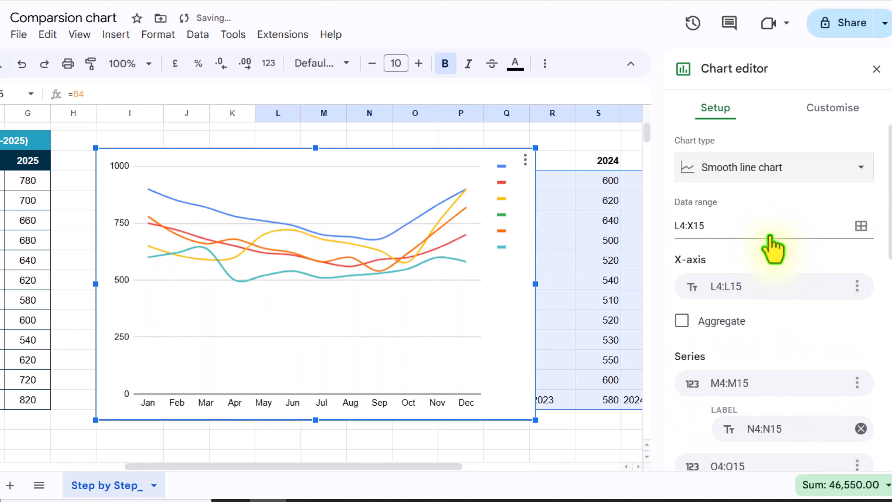
# Set the line colour of all chart series to medium grey
pyautogui.click(825, 110)
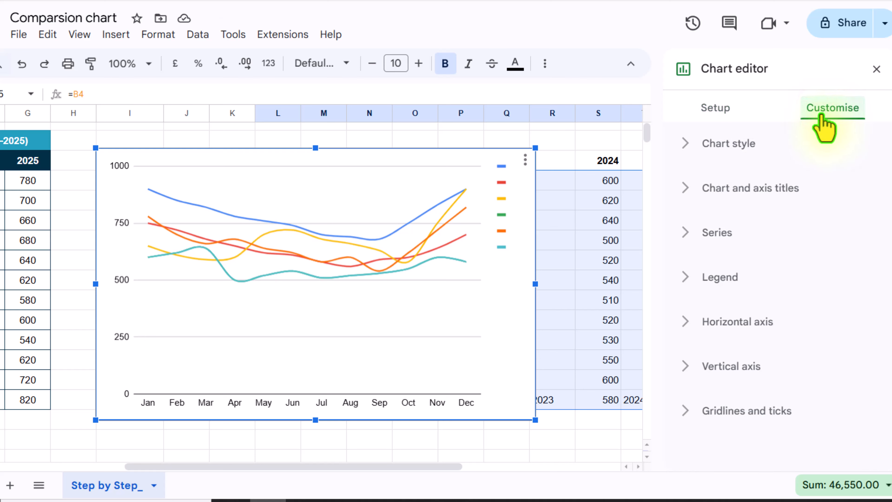
pyautogui.click(726, 236)
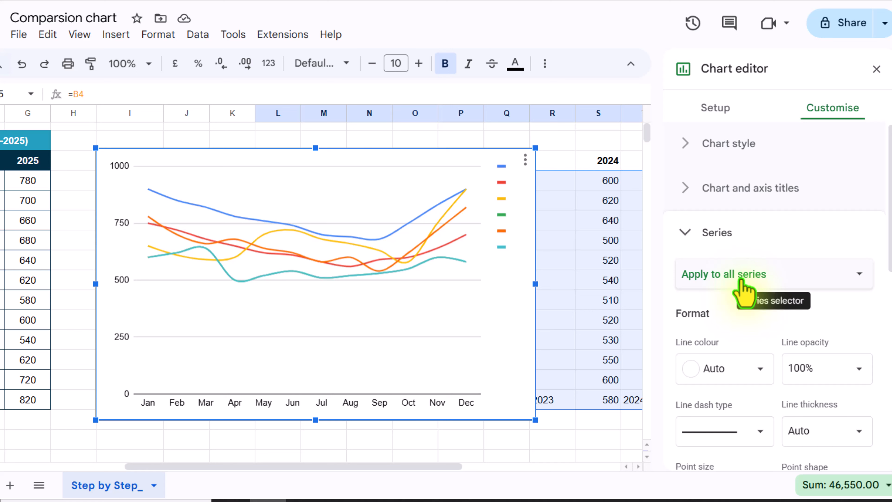
pyautogui.click(759, 375)
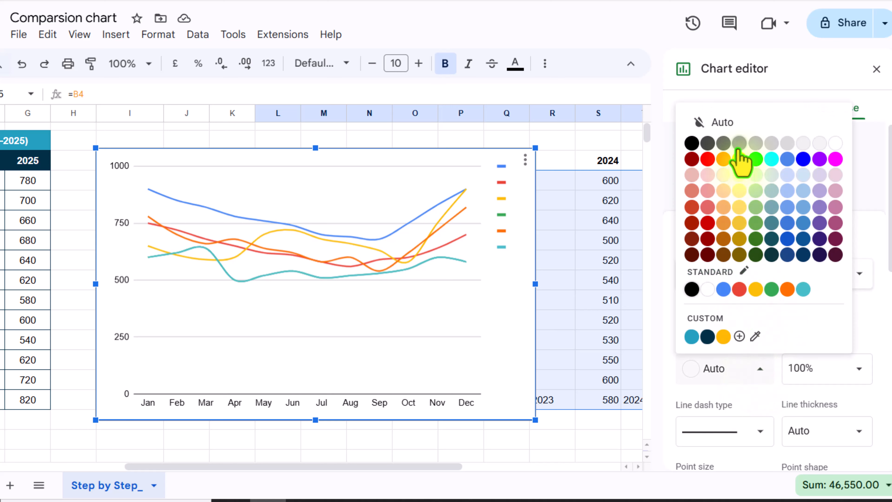
pyautogui.click(738, 144)
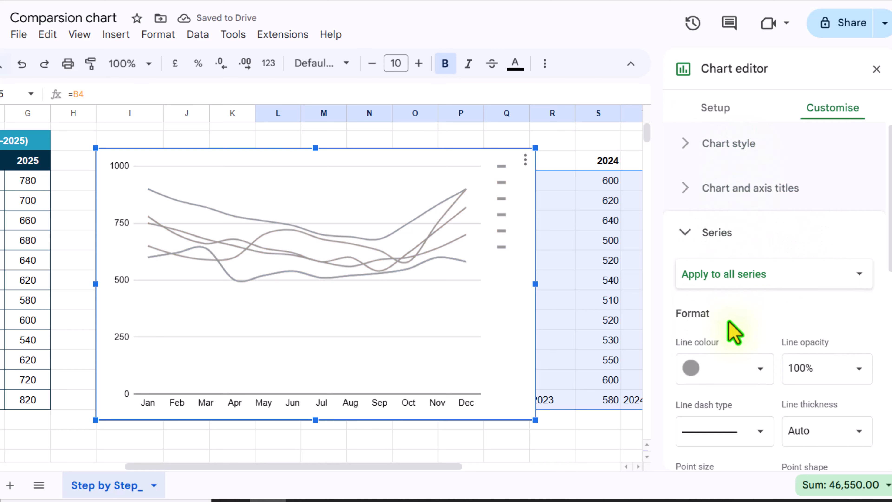
# Add data labels to all series, with the type Custom and the position Right
pyautogui.scroll(-7, 733, 339)
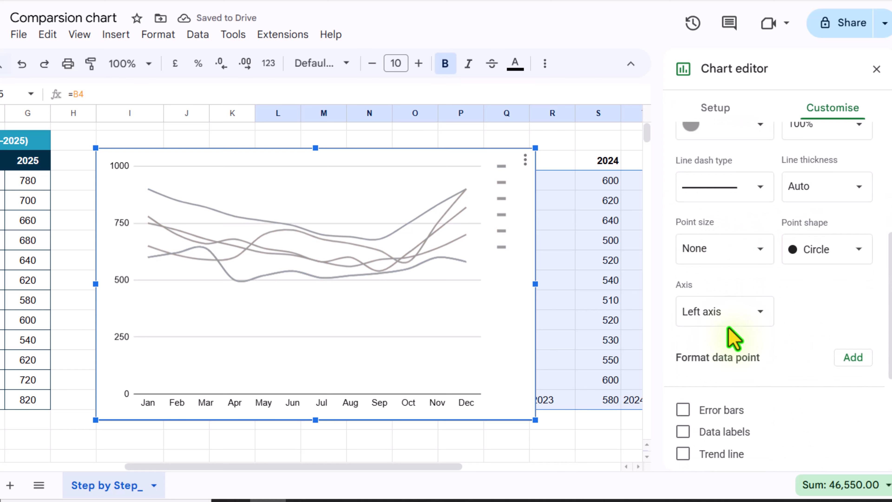
pyautogui.click(683, 433)
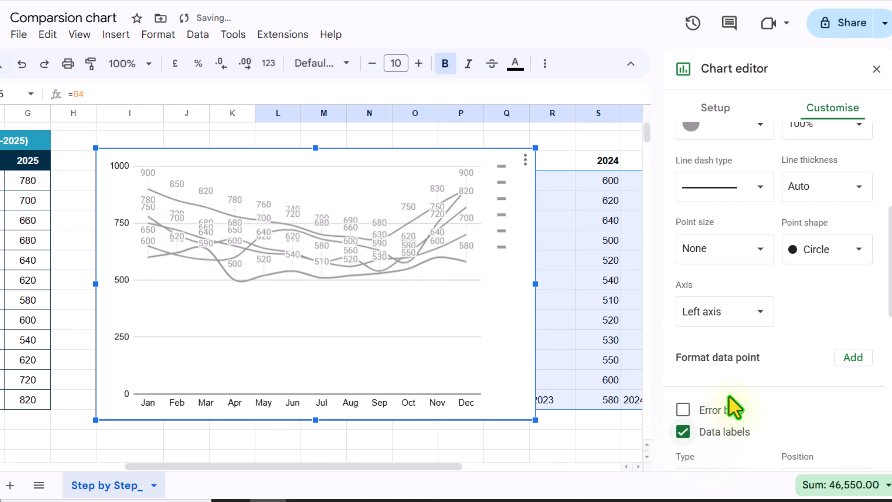
pyautogui.scroll(-7, 732, 408)
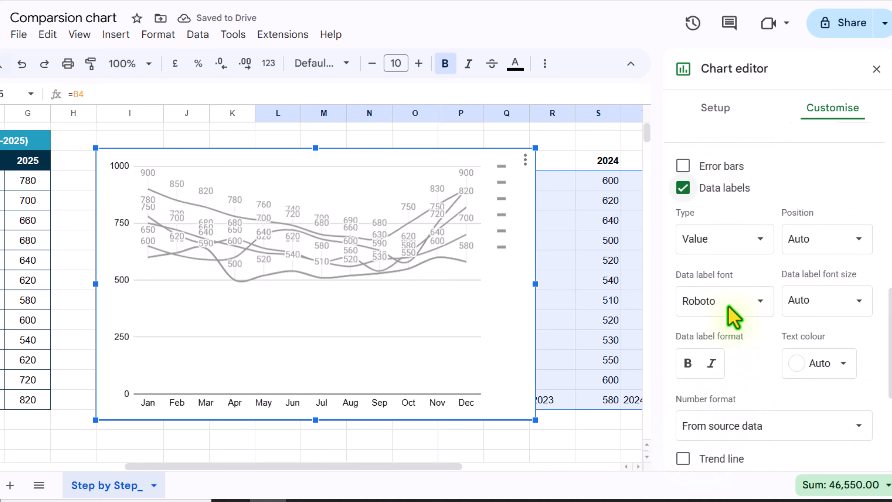
pyautogui.click(726, 246)
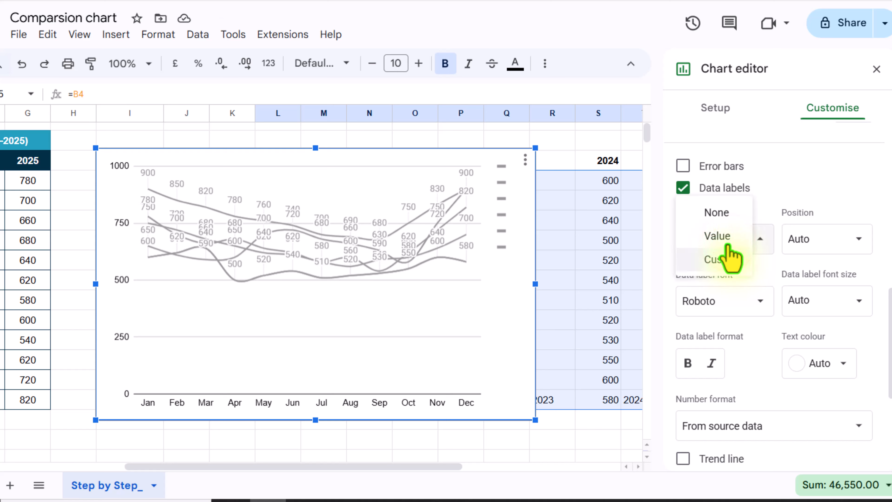
pyautogui.click(734, 260)
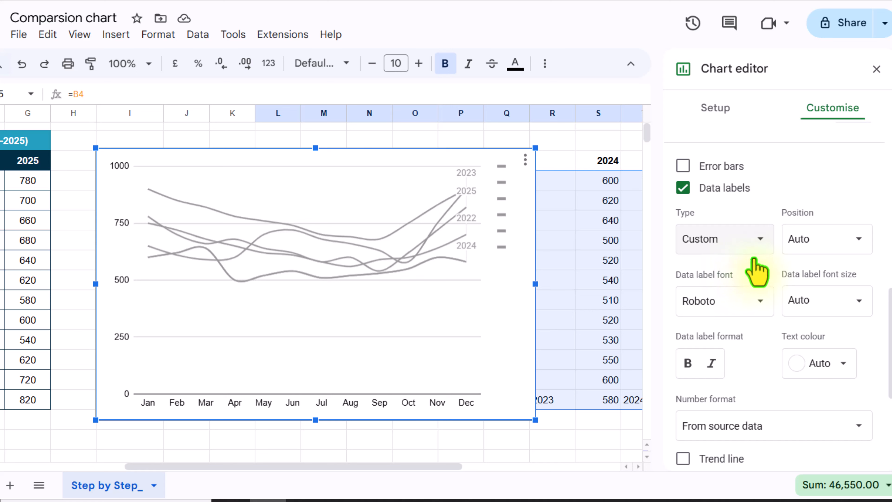
pyautogui.click(846, 242)
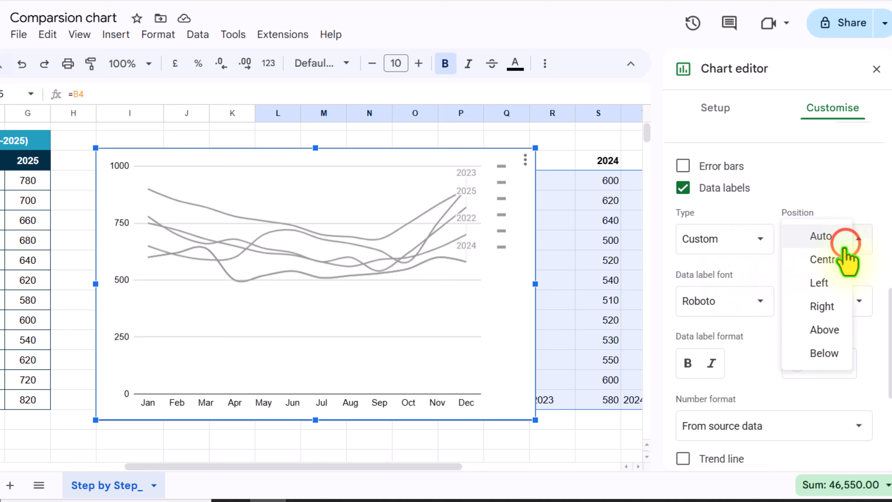
pyautogui.click(825, 303)
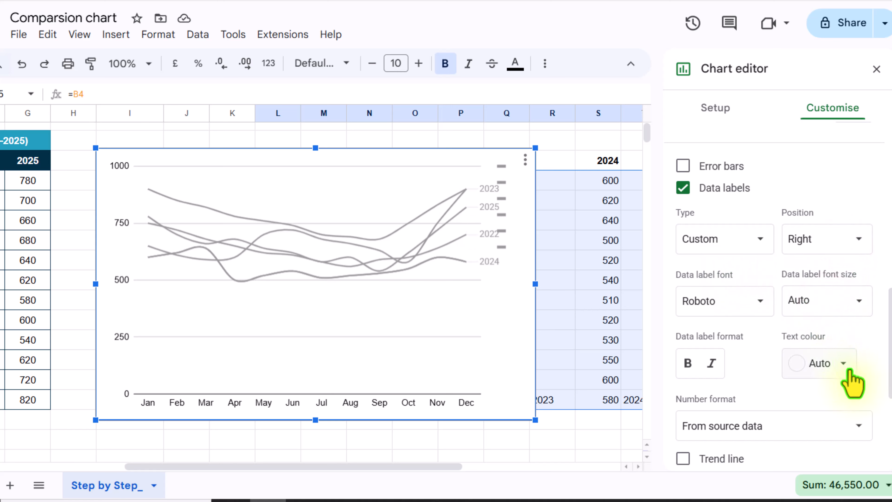
# Format the data labels of all series as bold with dark grey text
pyautogui.click(849, 367)
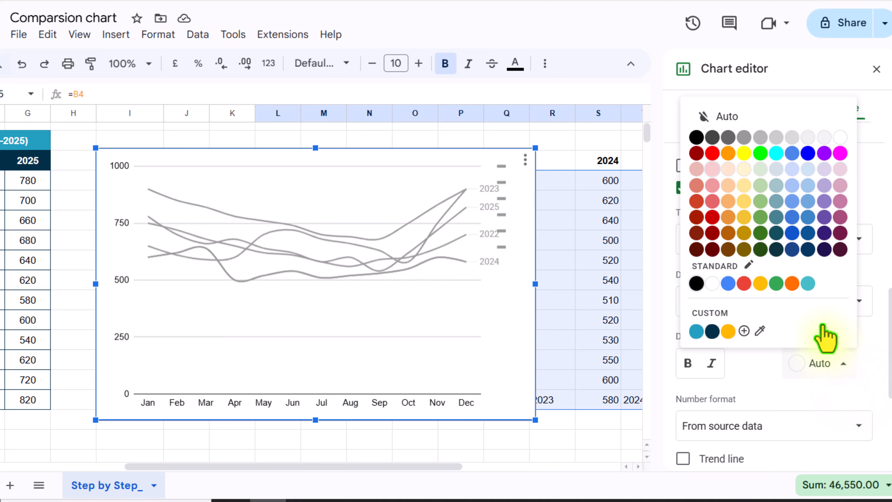
pyautogui.click(710, 138)
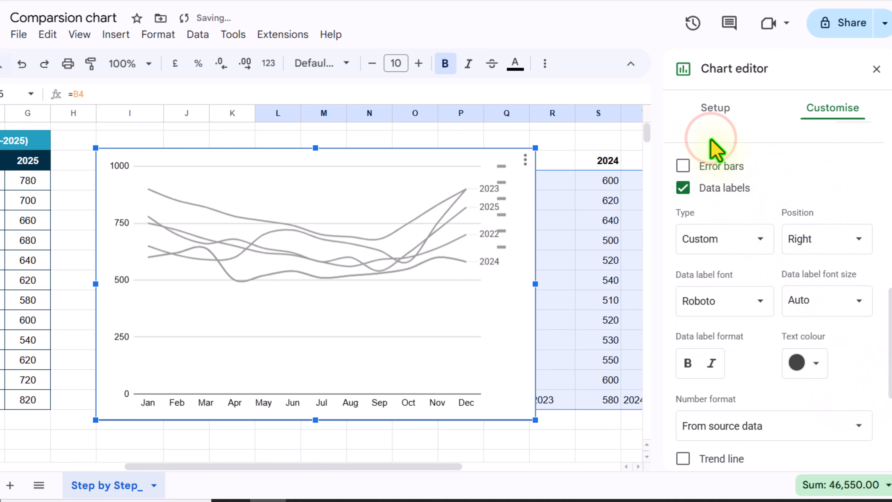
pyautogui.click(690, 363)
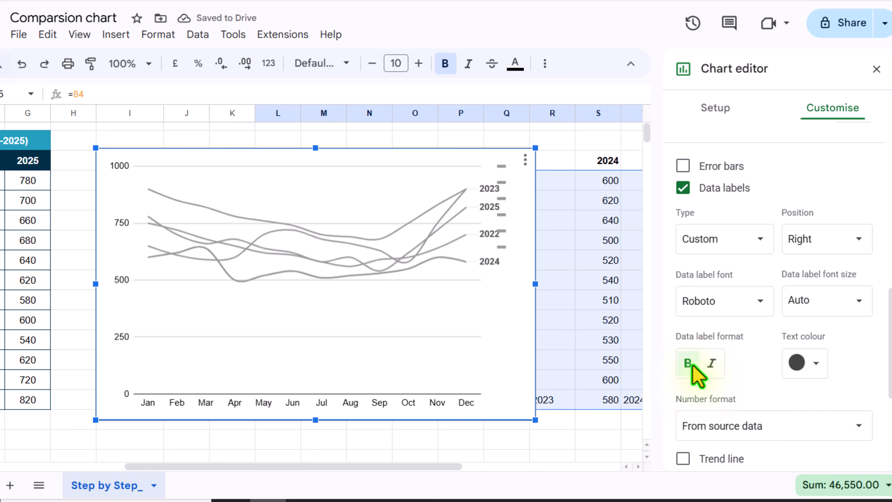
# Delete the chart's legend and narrow the plot area so the year labels fit beside the line ends
pyautogui.click(511, 176)
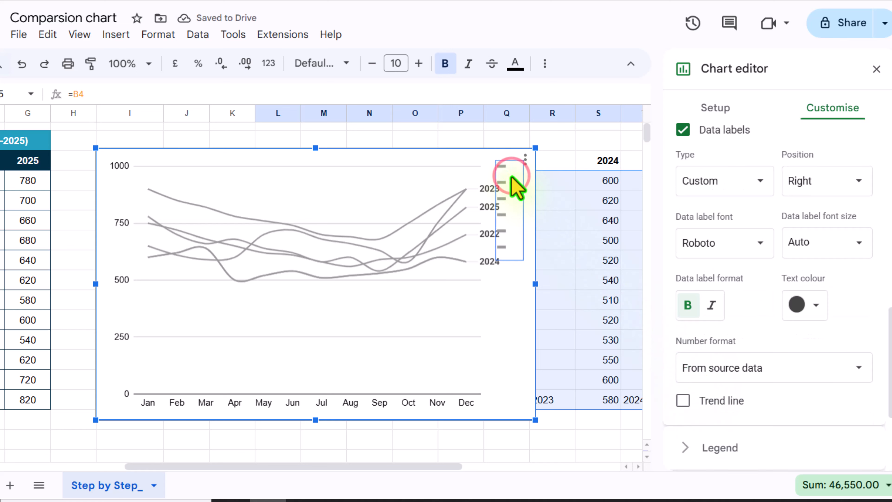
pyautogui.press('Delete')
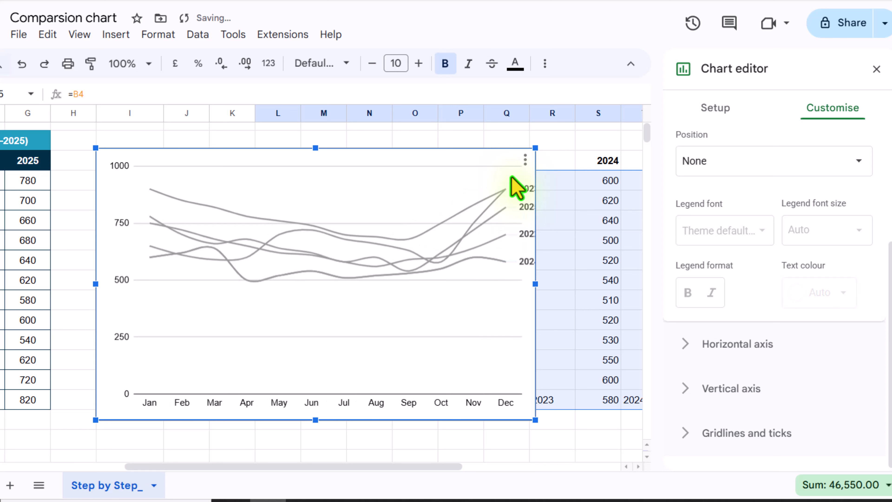
pyautogui.click(485, 319)
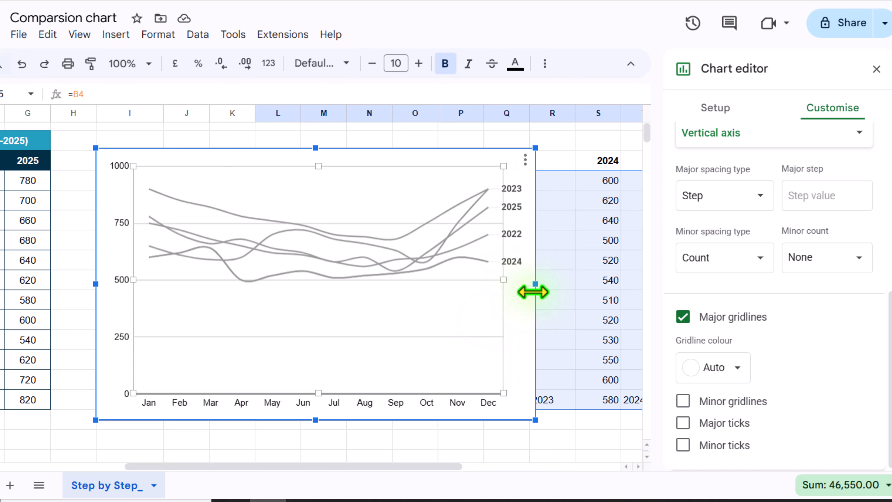
# Format the Line 6 series with a dark red line colour and a point size of 7px
pyautogui.scroll(5, 744, 292)
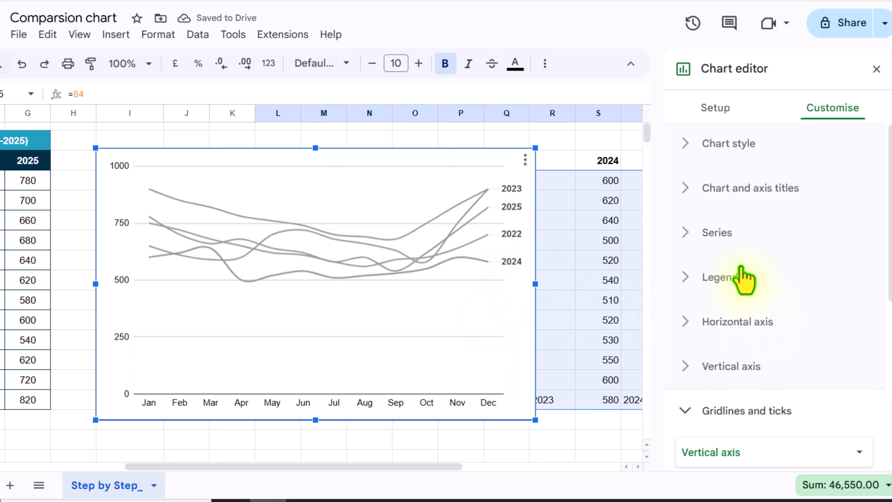
pyautogui.click(719, 233)
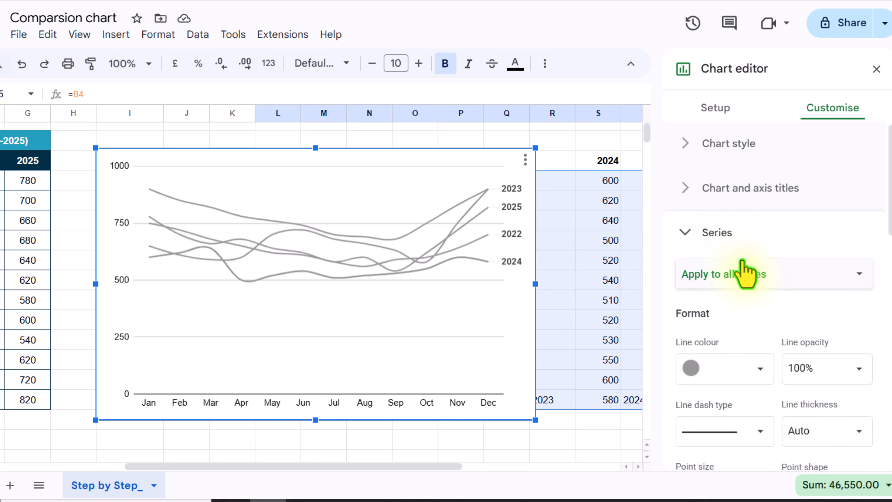
pyautogui.click(742, 274)
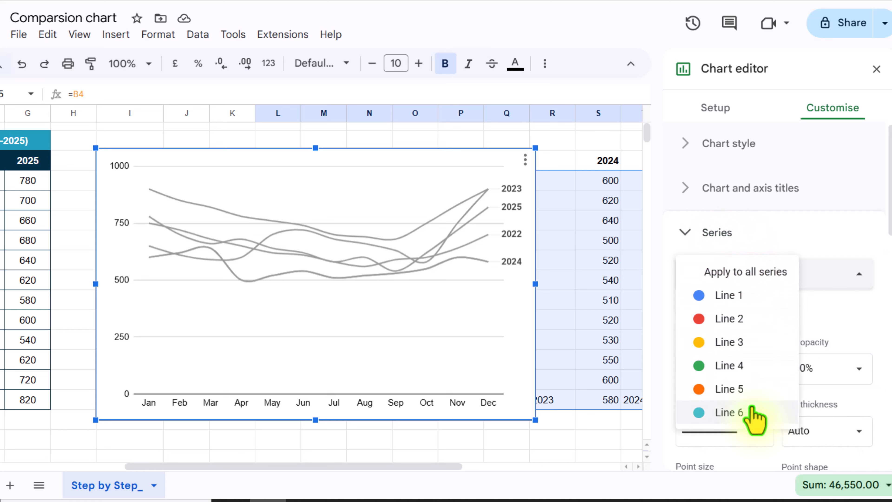
pyautogui.click(751, 407)
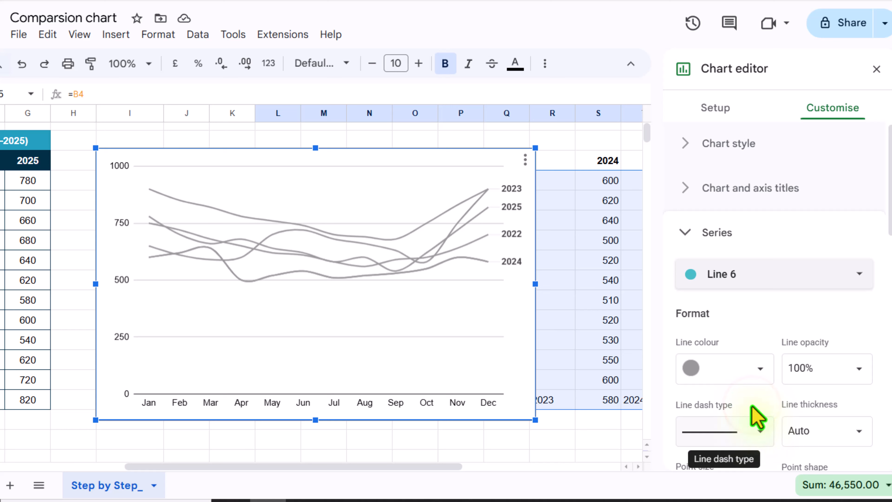
pyautogui.scroll(-3, 777, 338)
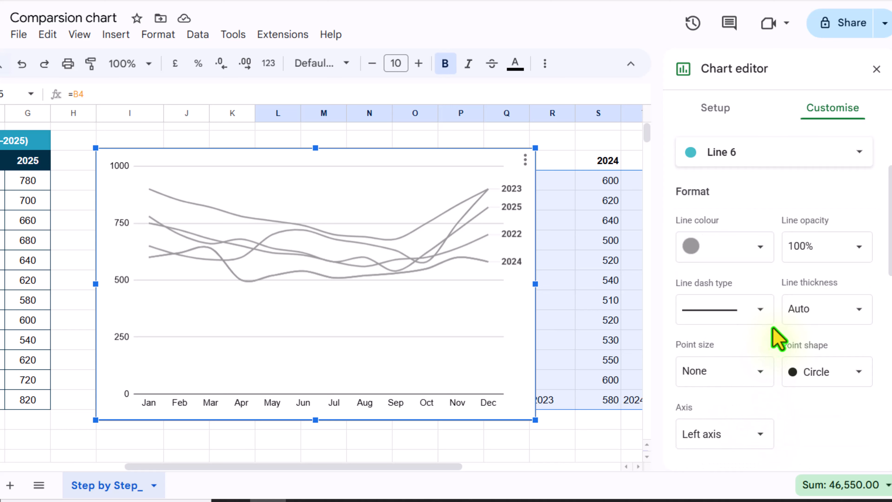
pyautogui.click(763, 243)
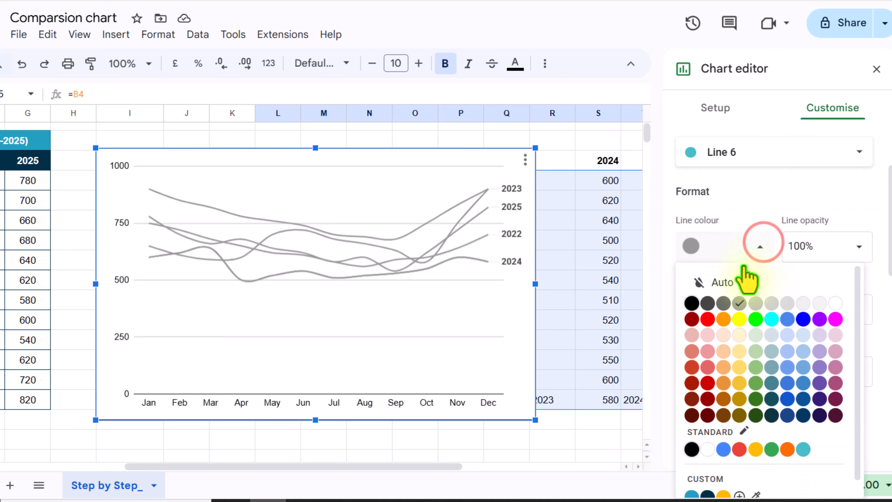
pyautogui.click(692, 318)
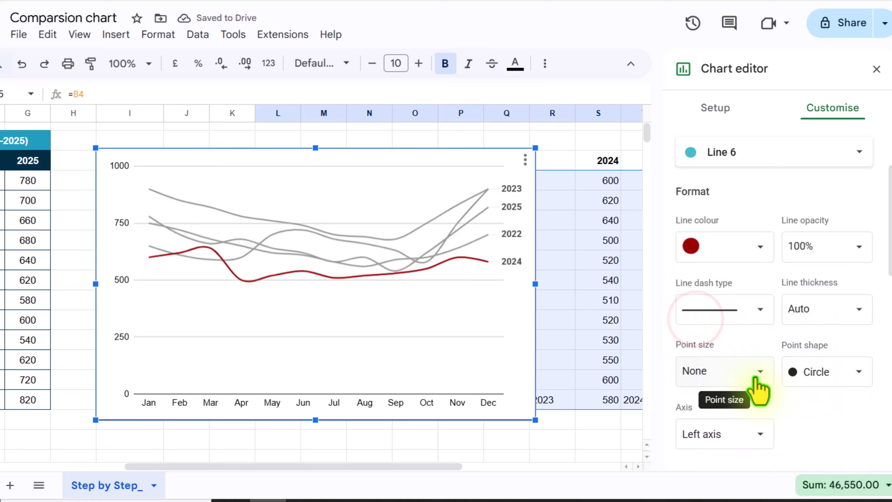
pyautogui.click(756, 372)
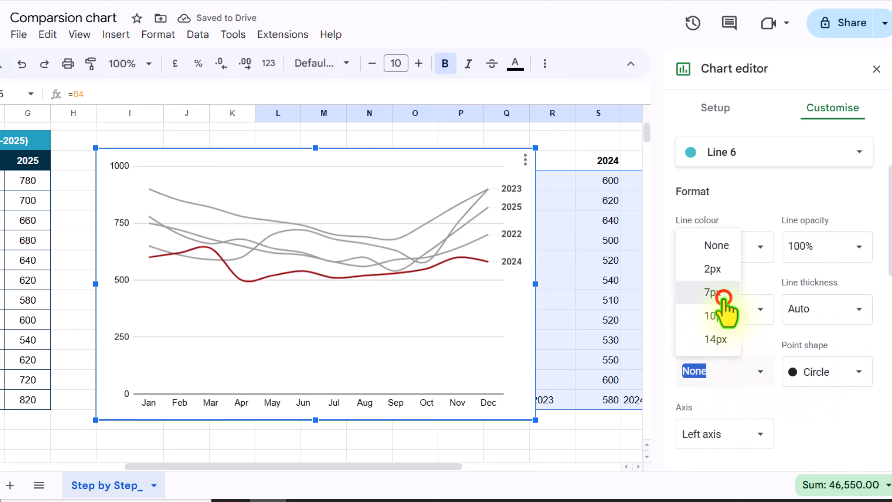
pyautogui.click(713, 292)
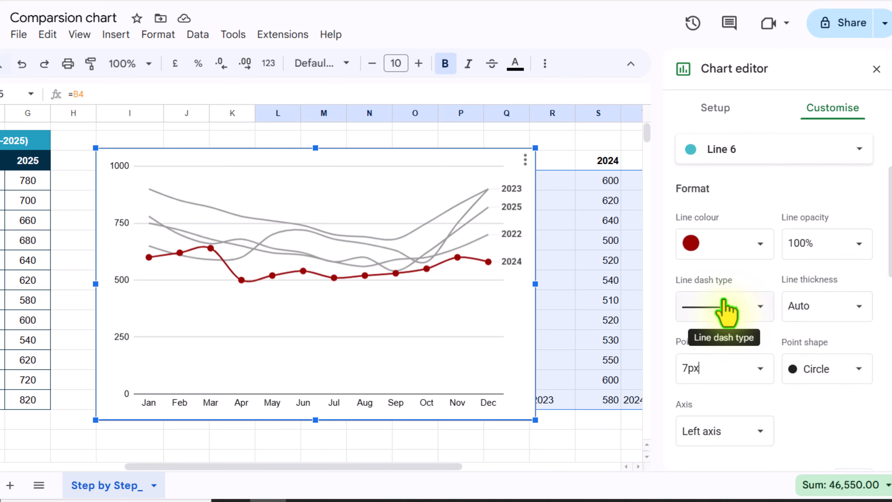
# Set the text colour of the Line 6 data labels to the same dark red and close the chart editor
pyautogui.scroll(-5, 725, 309)
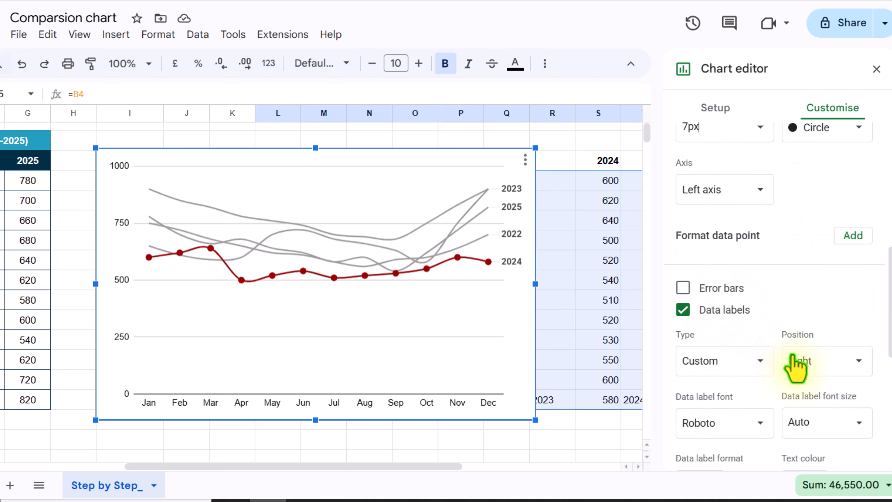
pyautogui.scroll(-3, 797, 367)
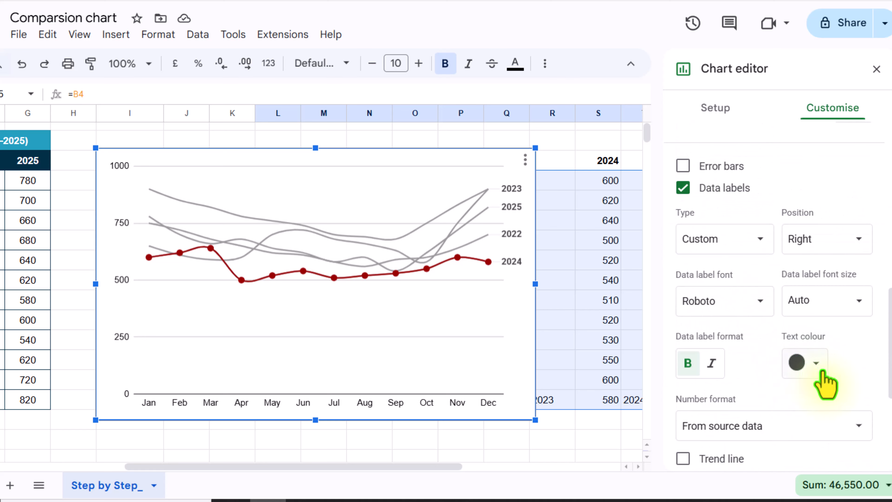
pyautogui.click(815, 365)
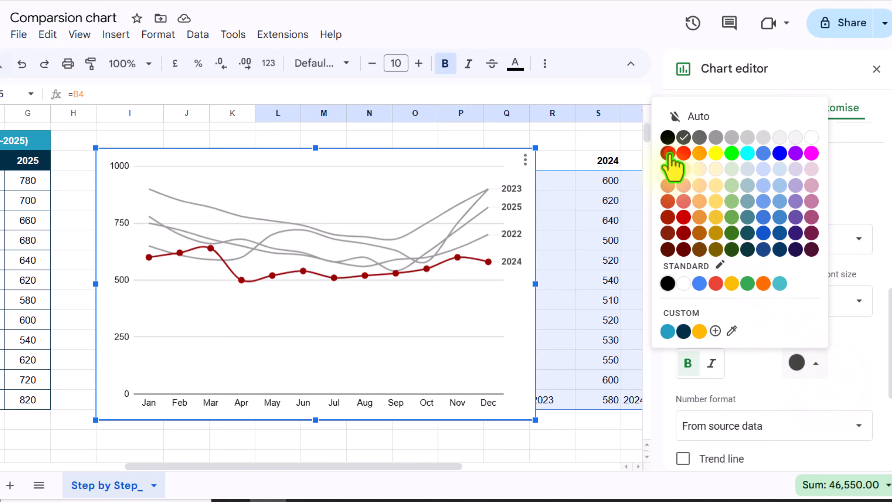
pyautogui.click(667, 153)
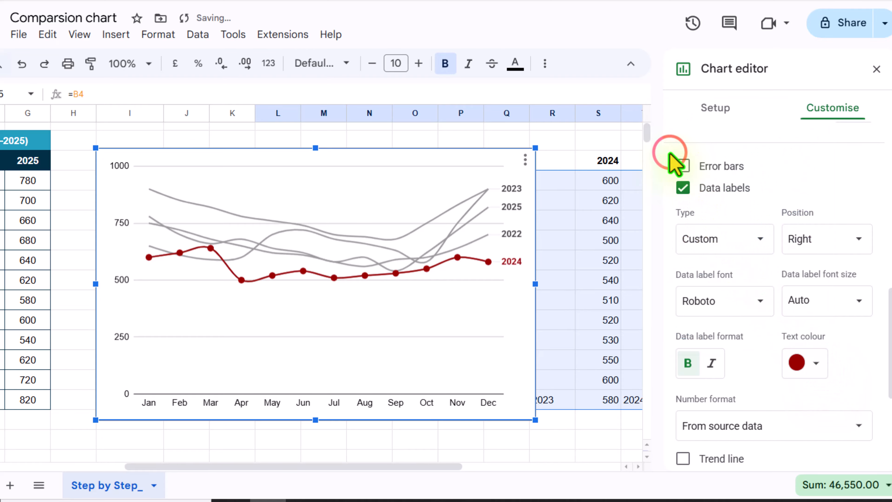
pyautogui.click(875, 69)
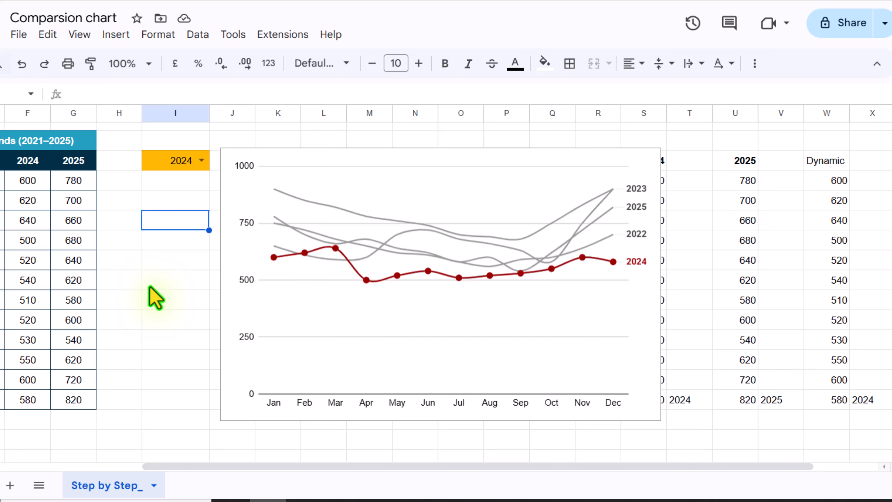
# Choose 2023 in the year drop-down to try out the highlighted line
pyautogui.click(201, 160)
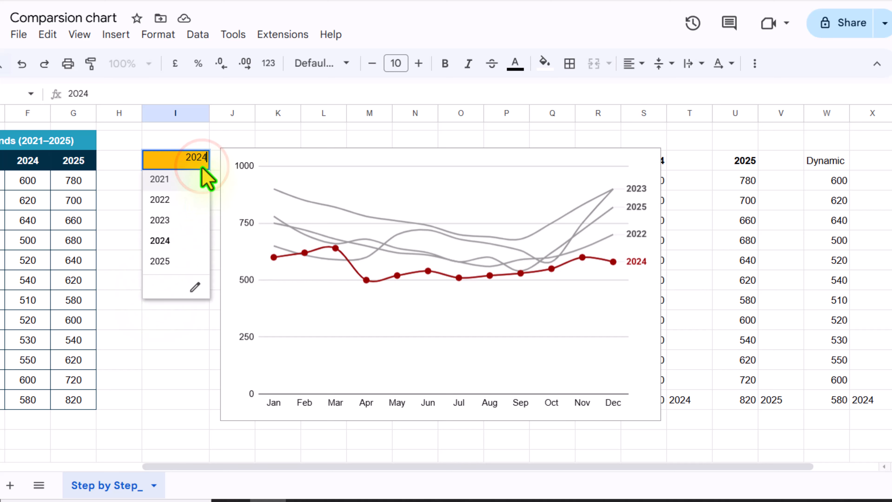
pyautogui.click(195, 221)
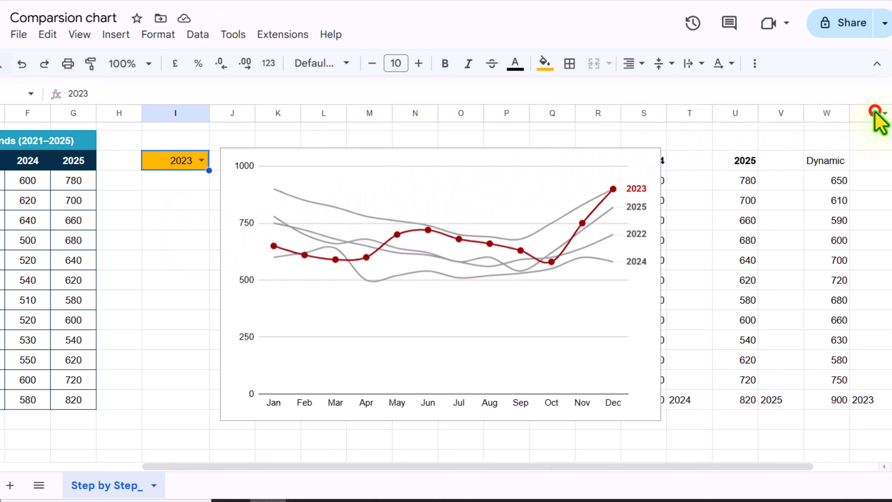
# Set the text colour of helper columns K to X to white so the helper data is hidden
pyautogui.moveTo(875, 113); pyautogui.dragTo(289, 145)
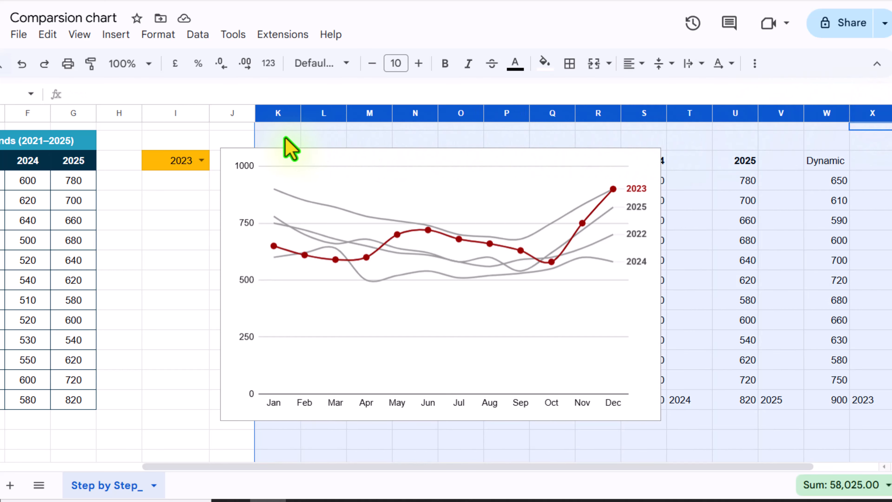
pyautogui.click(518, 64)
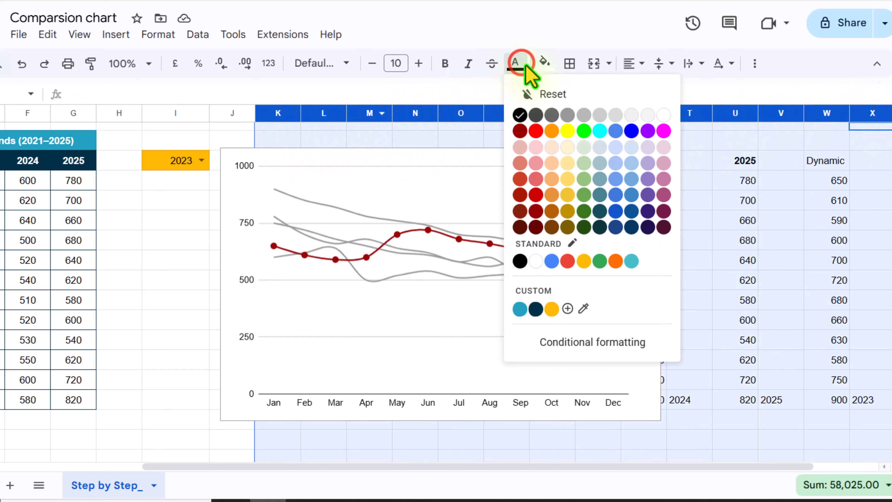
pyautogui.click(665, 114)
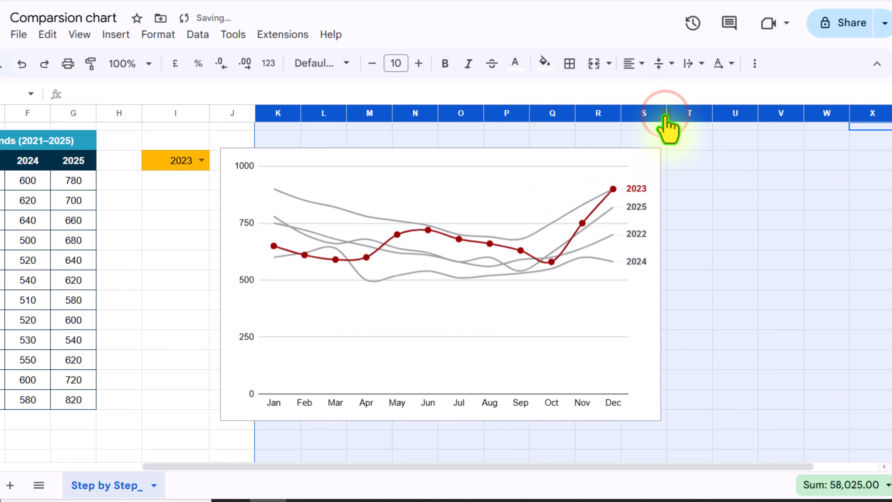
# Turn off the gridlines of the sheet
pyautogui.click(80, 35)
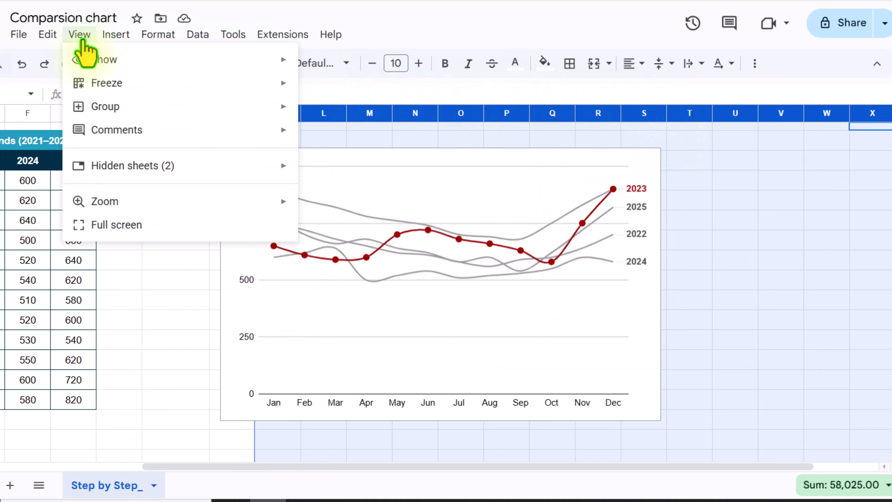
pyautogui.moveTo(245, 60)
pyautogui.click(330, 86)
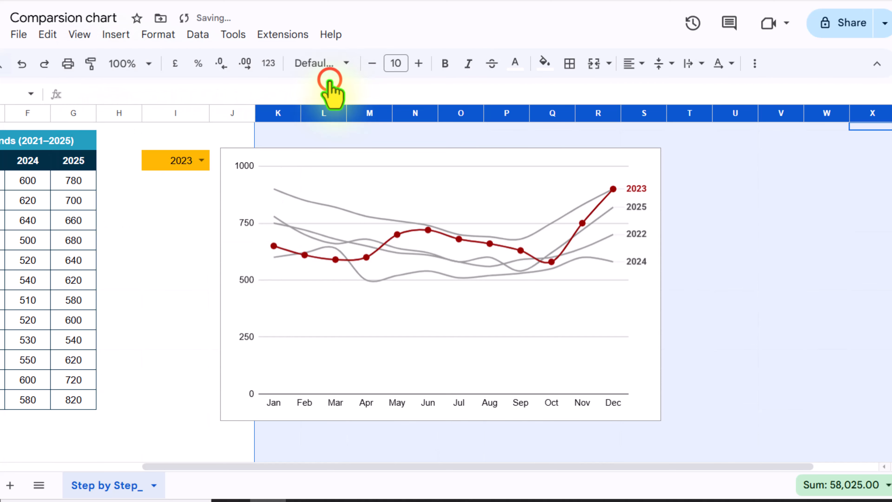
# Copy the table heading "Monthly Customer Complaint Trends (2021–2025)" and paste it as the chart's title text
pyautogui.click(55, 144)
pyautogui.tripleClick(243, 96)
pyautogui.hotkey('ctrl', 'c')
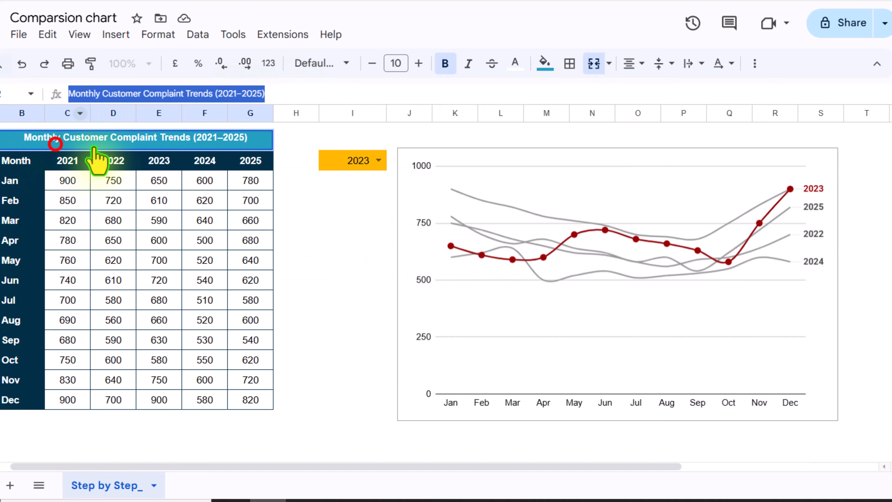
pyautogui.click(480, 160)
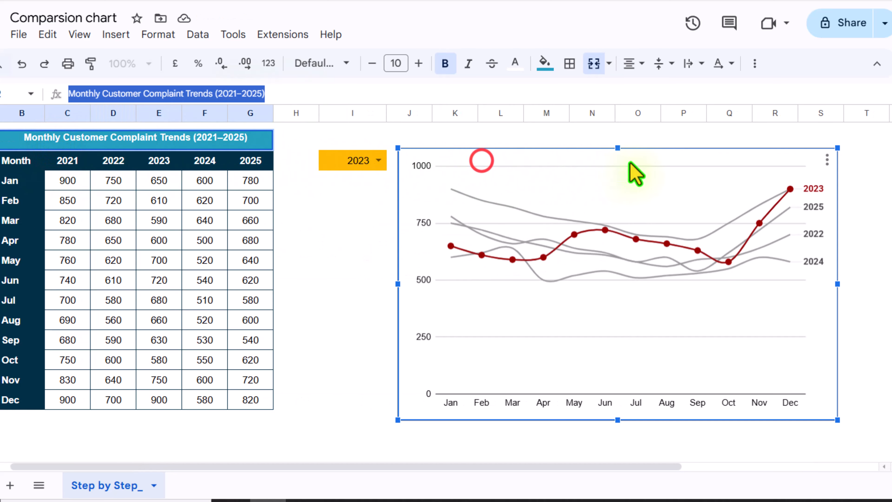
pyautogui.click(827, 160)
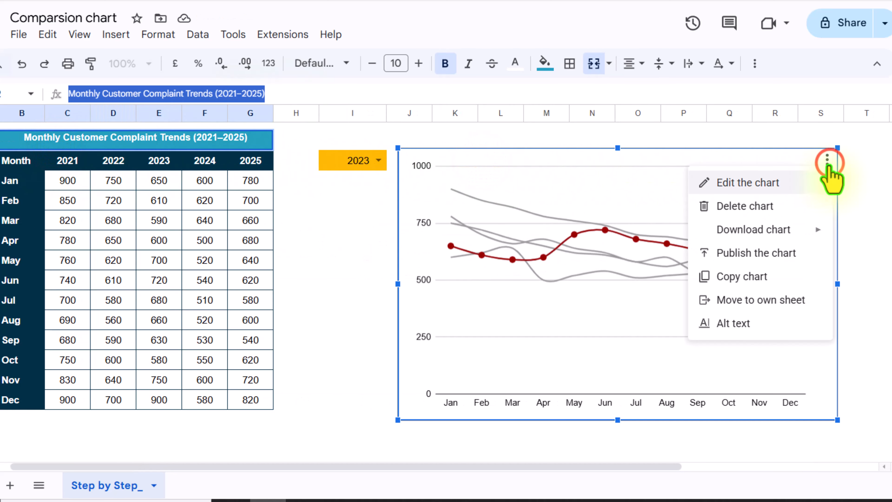
pyautogui.click(817, 185)
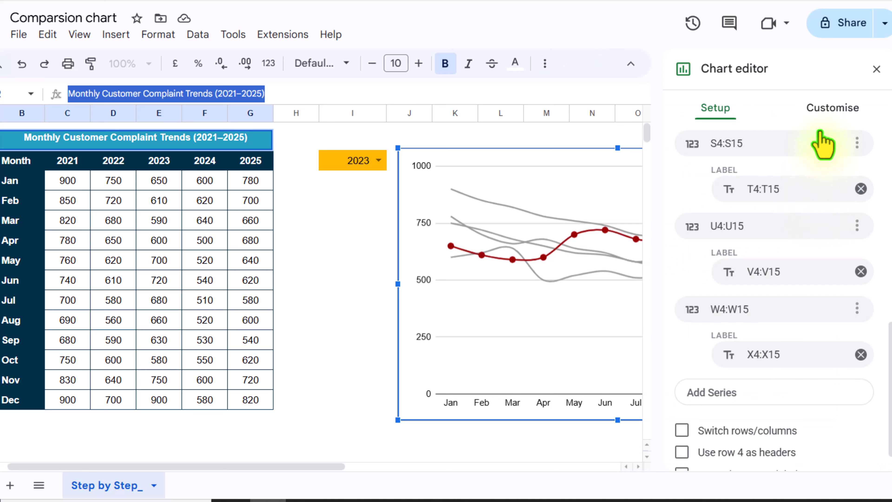
pyautogui.click(824, 109)
pyautogui.click(800, 189)
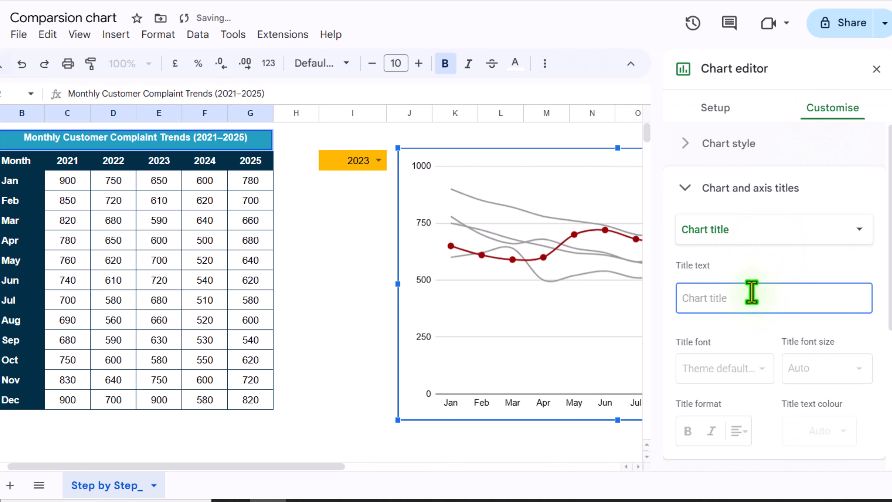
pyautogui.hotkey('ctrl', 'v')
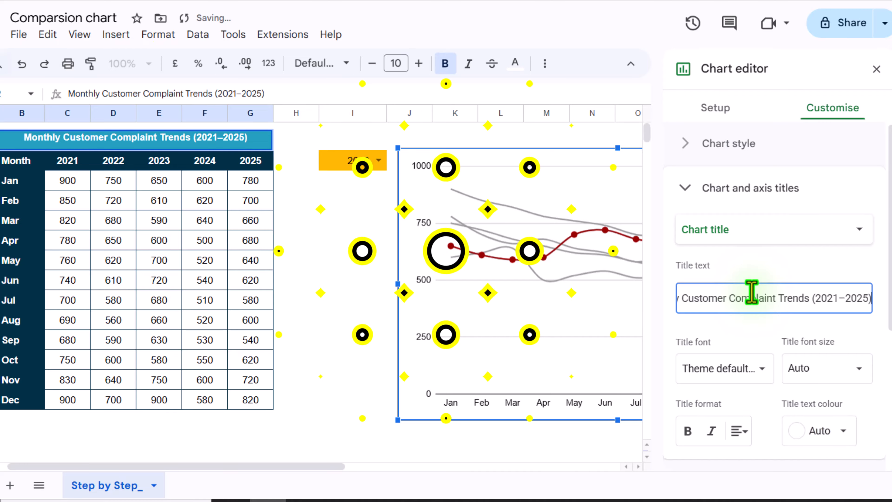
# Format the chart title as bold dark navy text in a smaller font size and close the chart editor
pyautogui.click(846, 435)
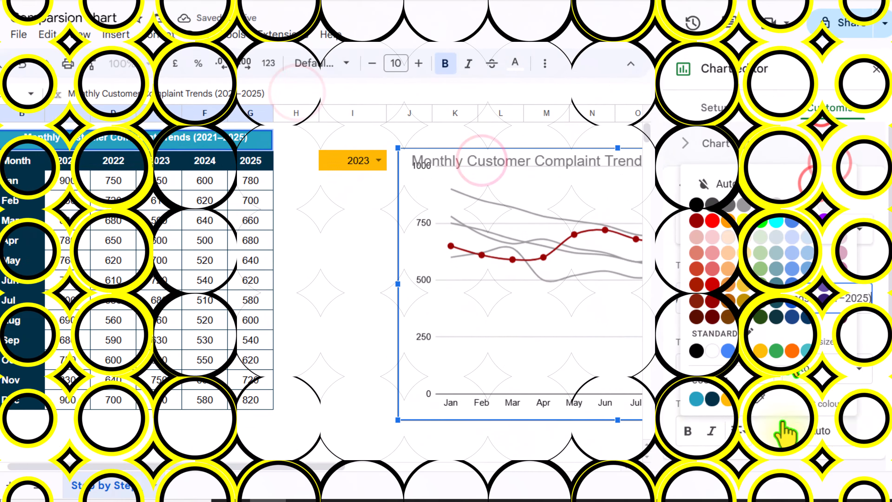
pyautogui.click(712, 402)
pyautogui.click(694, 428)
pyautogui.click(858, 375)
pyautogui.click(818, 218)
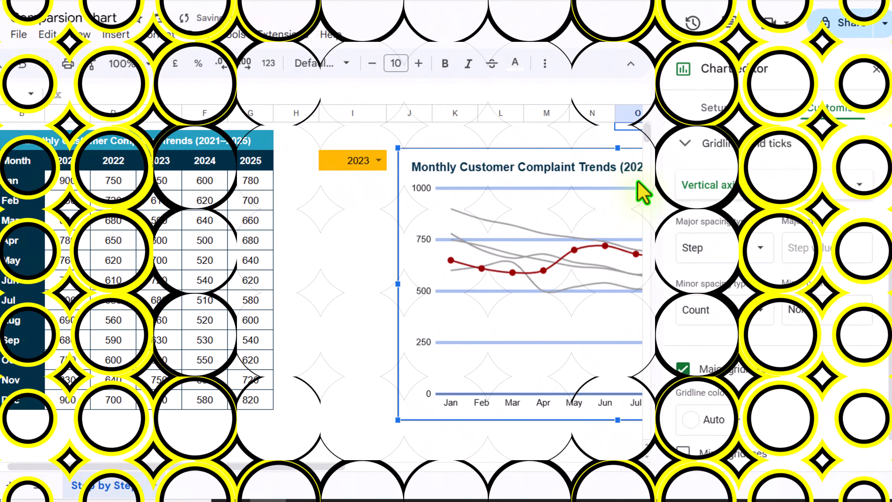
pyautogui.click(875, 71)
pyautogui.click(352, 241)
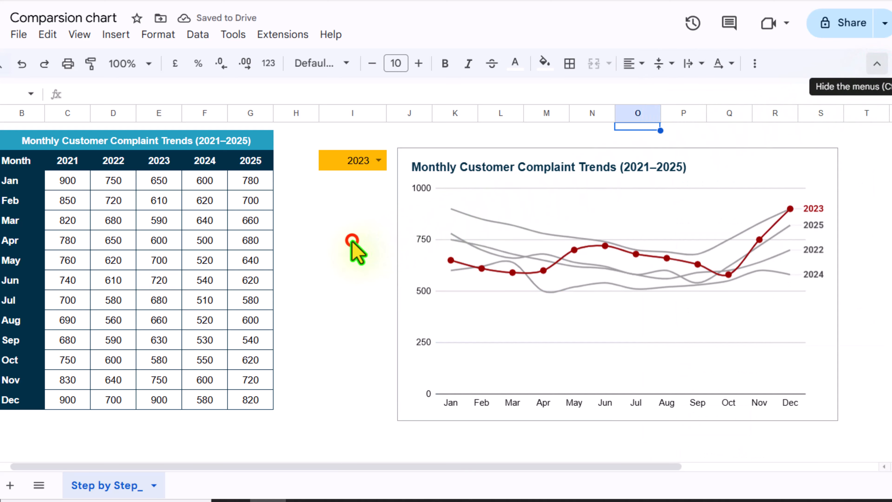
# Test the year drop-down by choosing 2024 and finally 2025
pyautogui.click(381, 165)
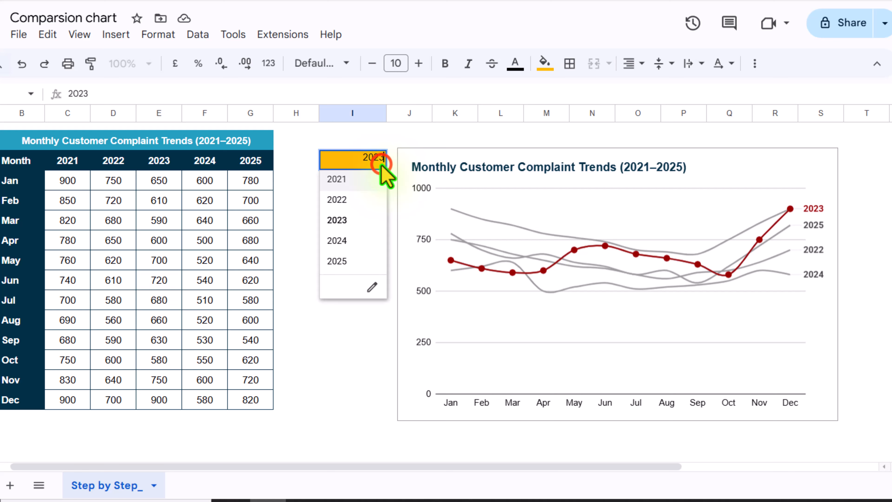
pyautogui.click(354, 242)
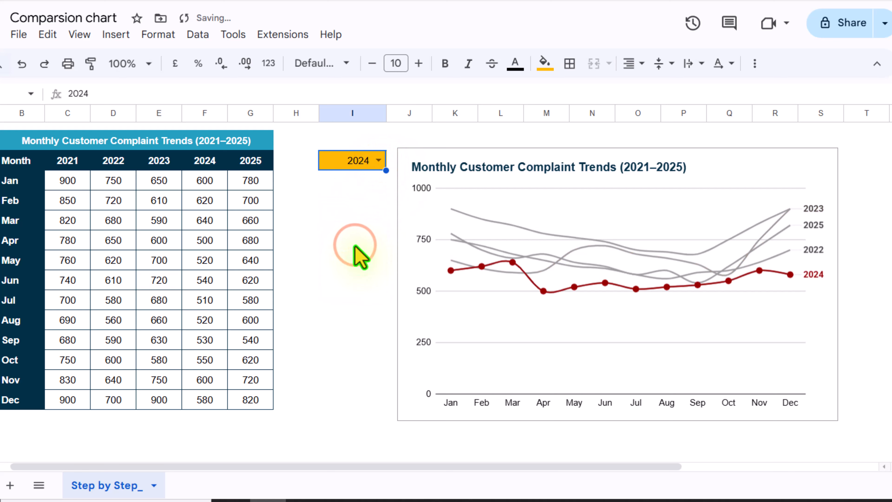
pyautogui.click(379, 163)
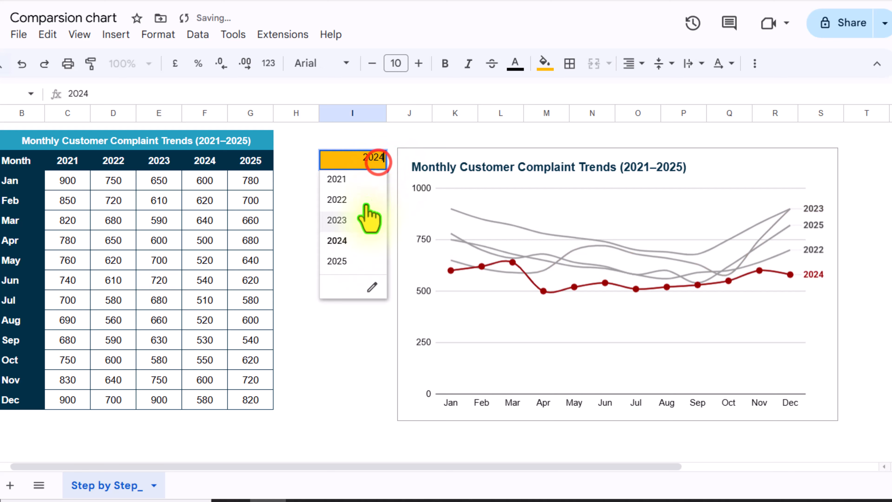
pyautogui.click(347, 261)
pyautogui.click(342, 306)
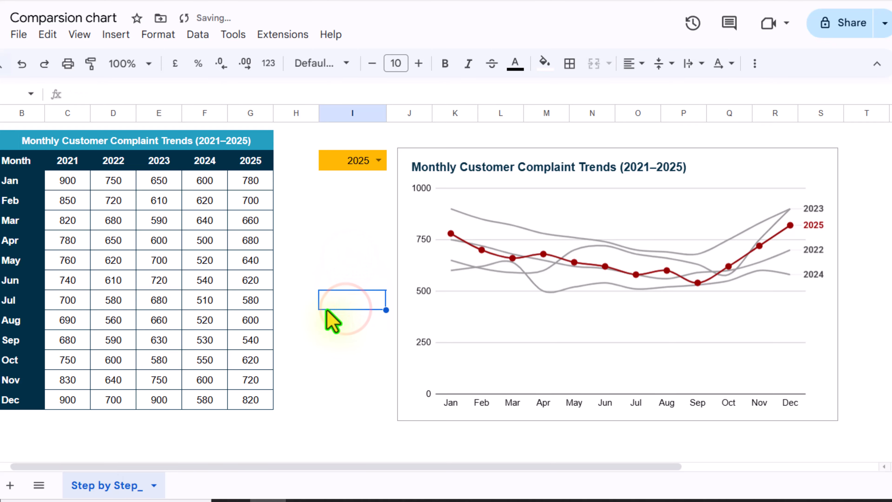